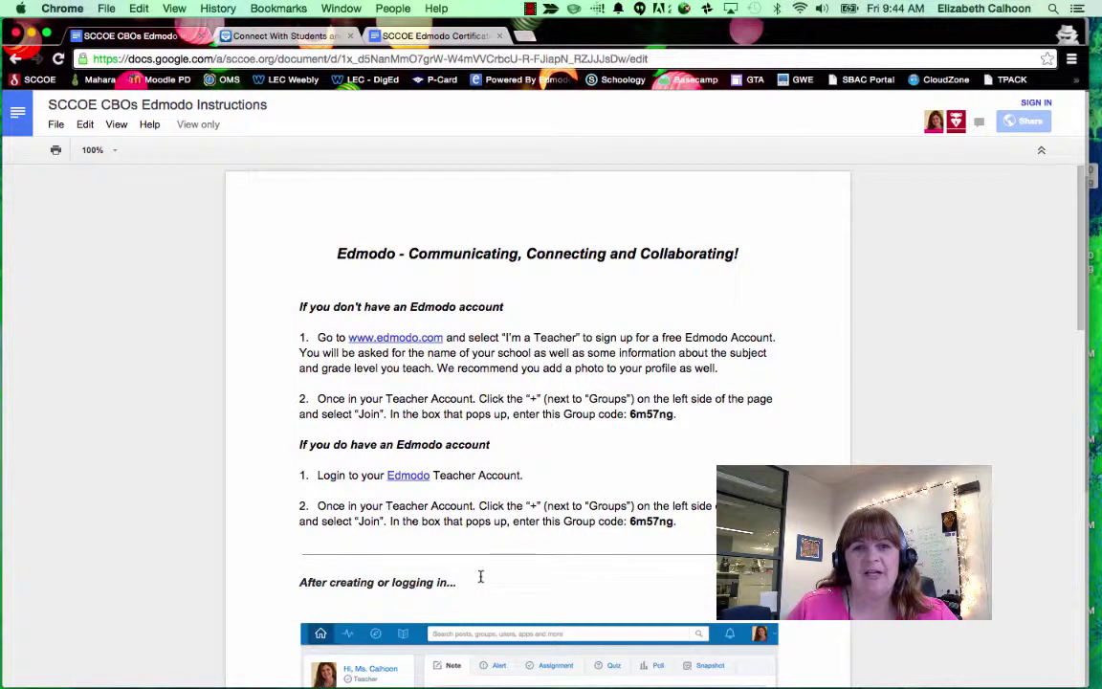
Step: Switch to the Edmodo site and log in with the saved account e-mail and password
{"action": "left_click", "coordinate": [277, 38]}
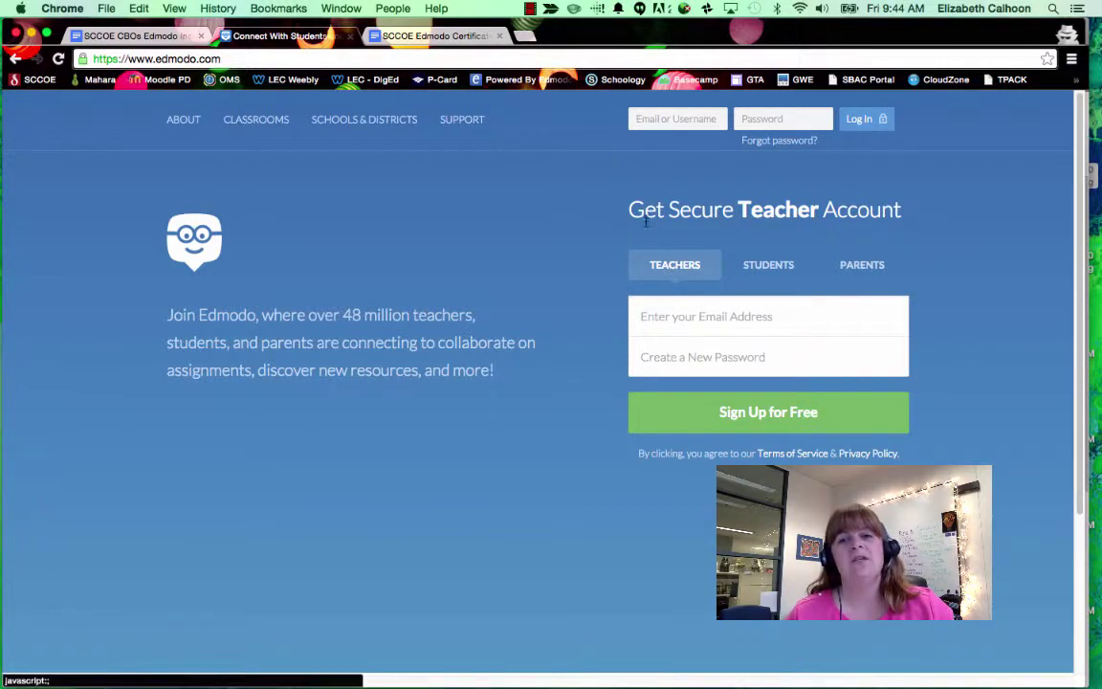
{"action": "left_click", "coordinate": [658, 116]}
{"action": "key", "text": "Down"}
{"action": "key", "text": "Return"}
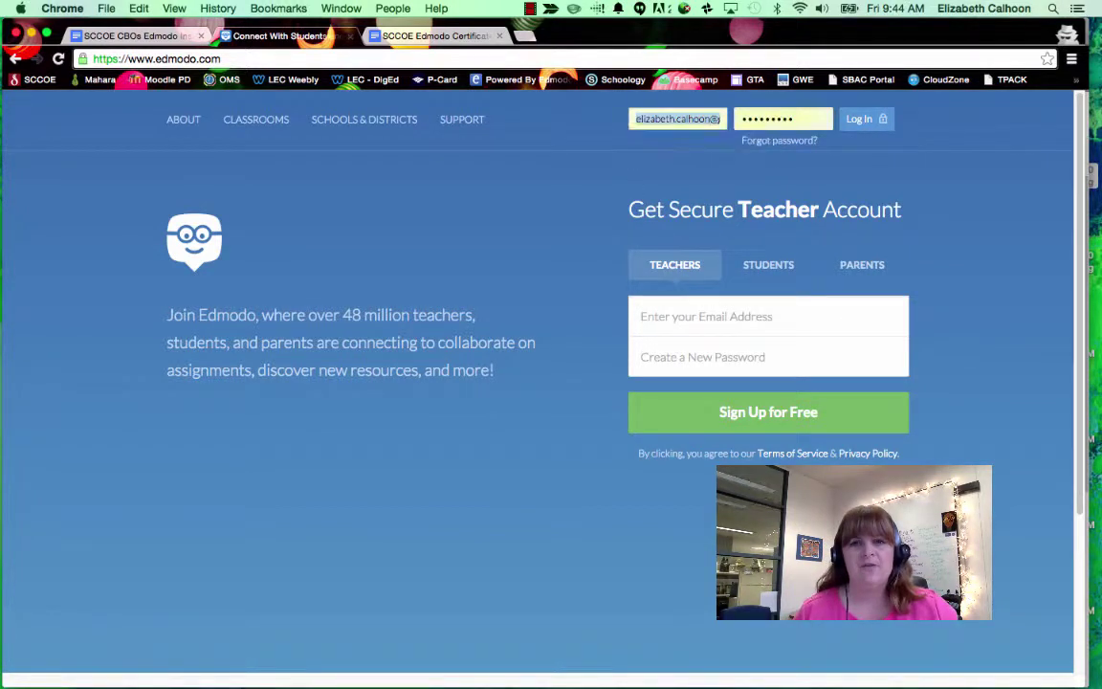
{"action": "key", "text": "Return"}
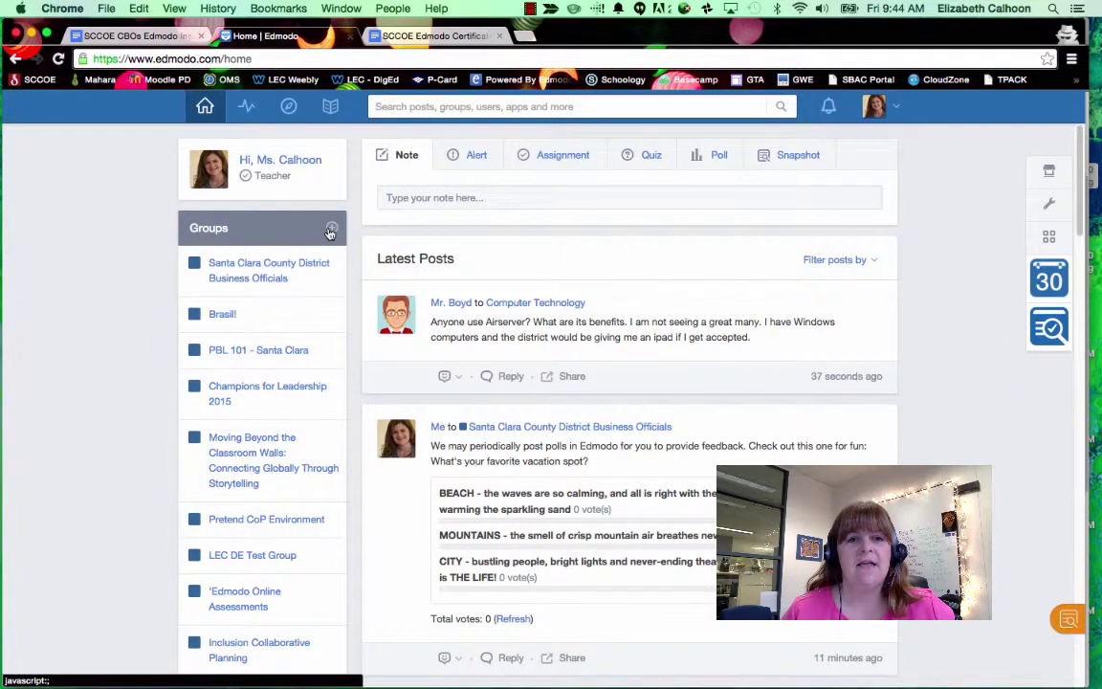
Step: View the Join Group code prompt for the groups list and leave it without joining
{"action": "left_click", "coordinate": [332, 230]}
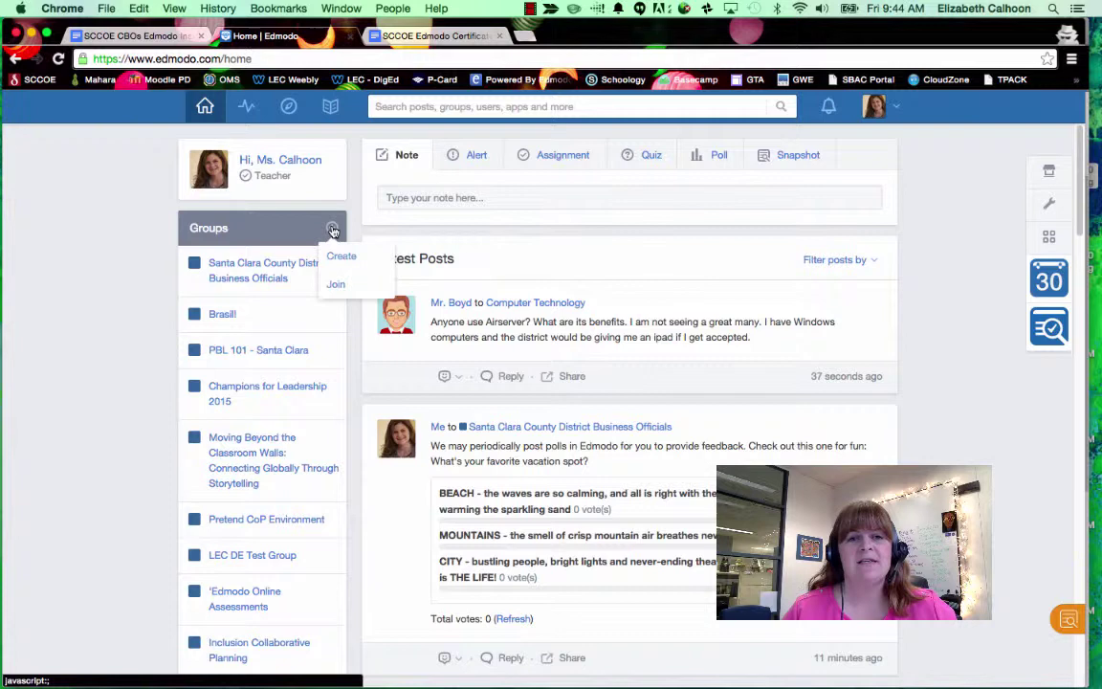
{"action": "left_click", "coordinate": [337, 285]}
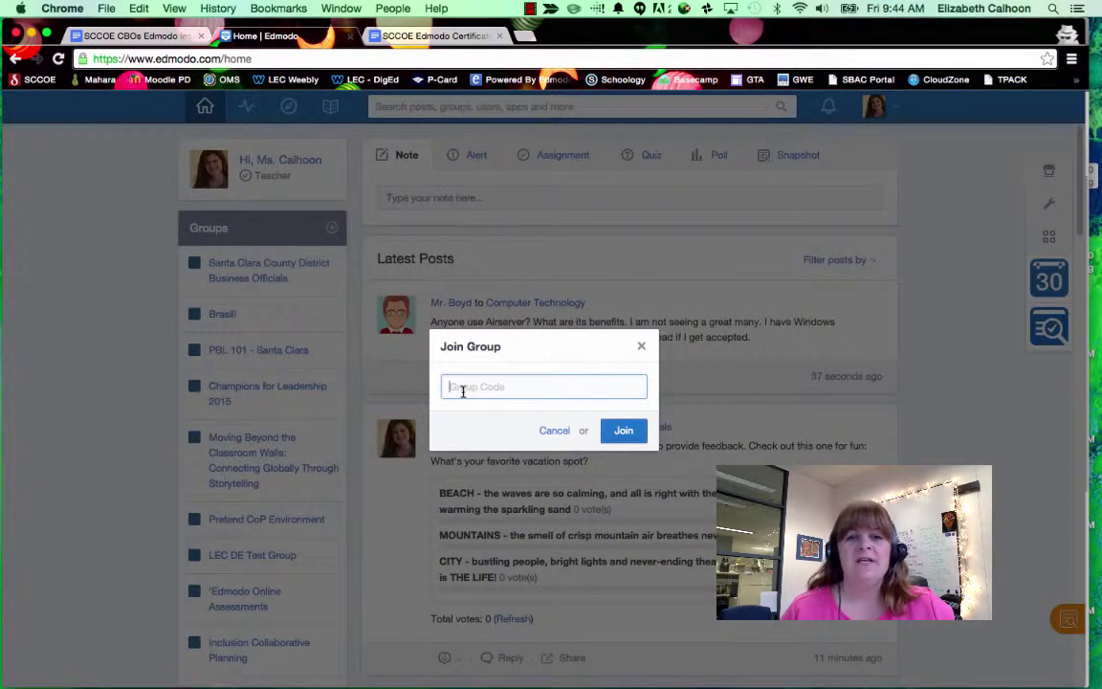
{"action": "left_click", "coordinate": [554, 431]}
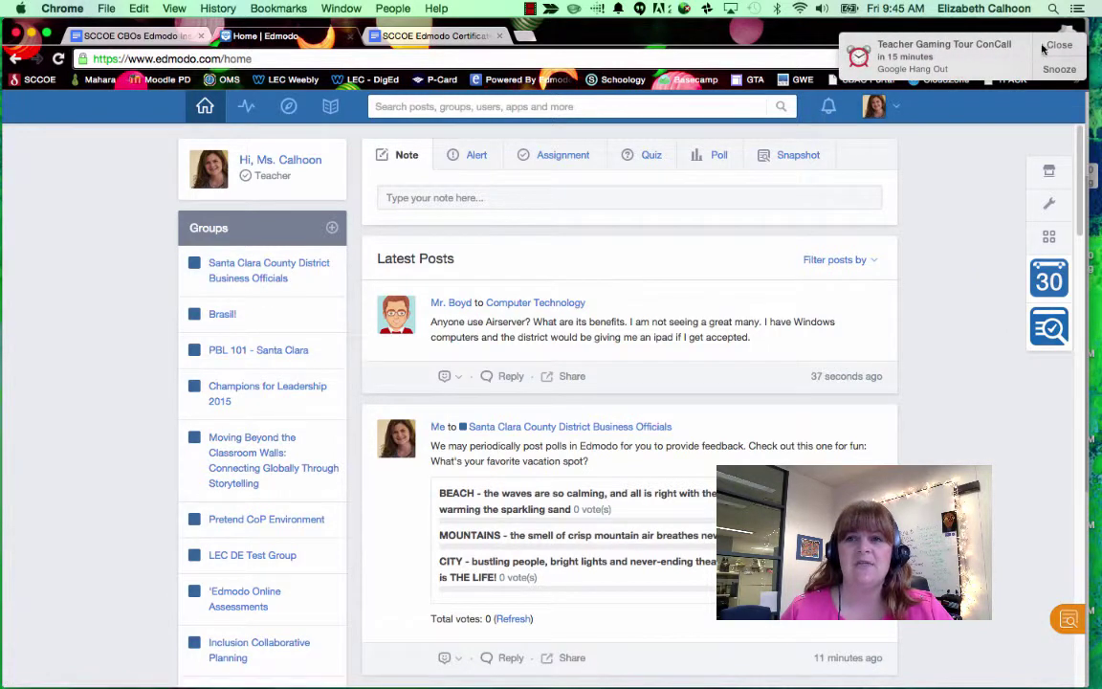
Step: Dismiss the meeting reminder and open the Santa Clara County District Business Officials group
{"action": "left_click", "coordinate": [1047, 46]}
{"action": "left_click", "coordinate": [263, 277]}
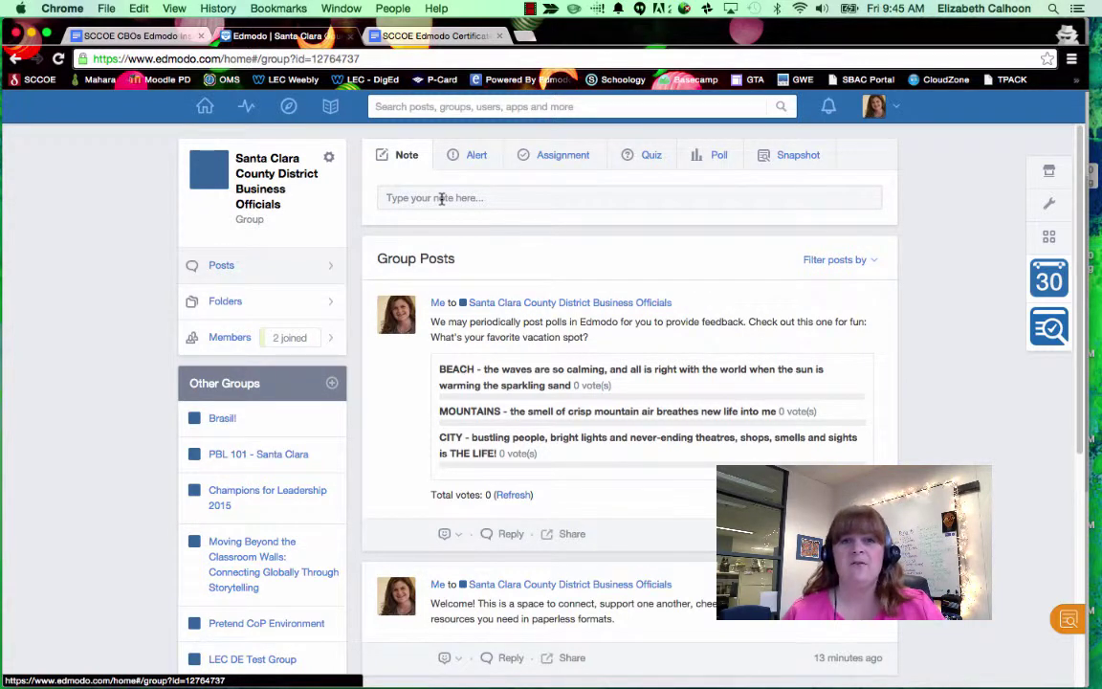
Step: Examine the group's poll form and its post scheduling options without scheduling anything
{"action": "left_click", "coordinate": [722, 159]}
{"action": "left_click", "coordinate": [471, 201]}
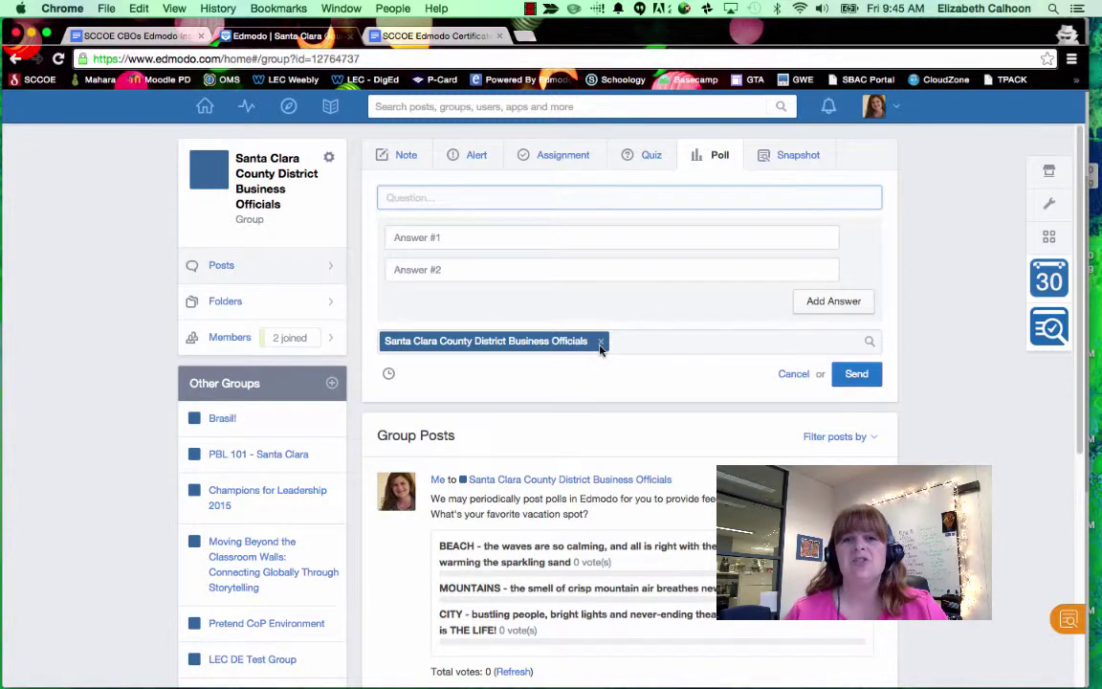
{"action": "left_click", "coordinate": [390, 376]}
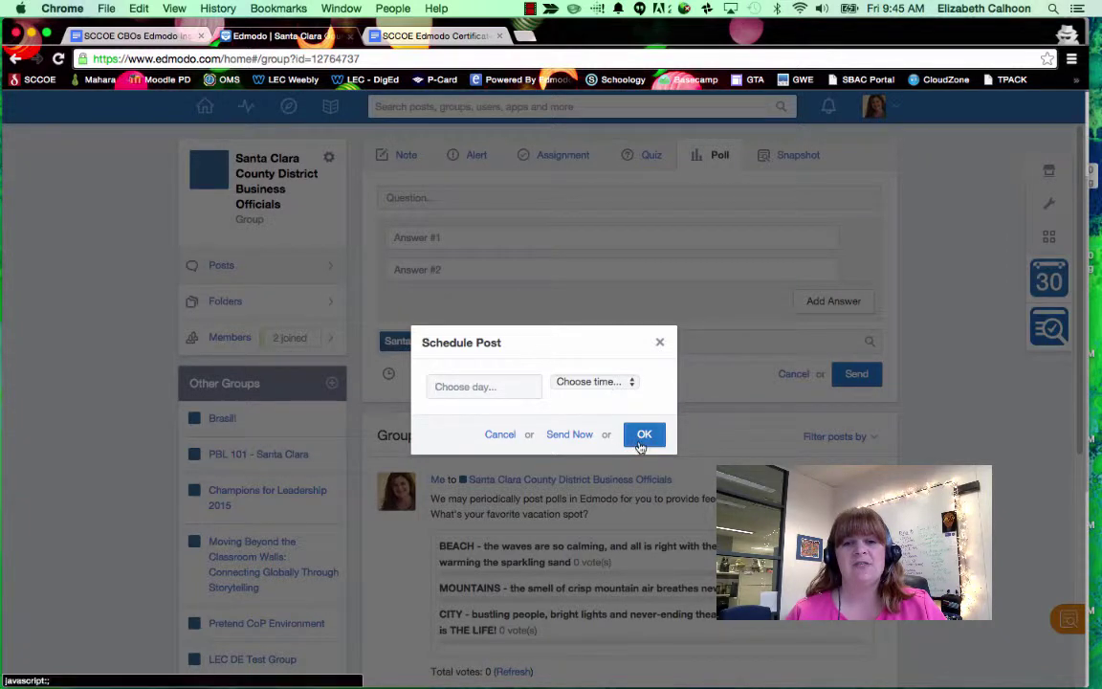
{"action": "left_click", "coordinate": [659, 342]}
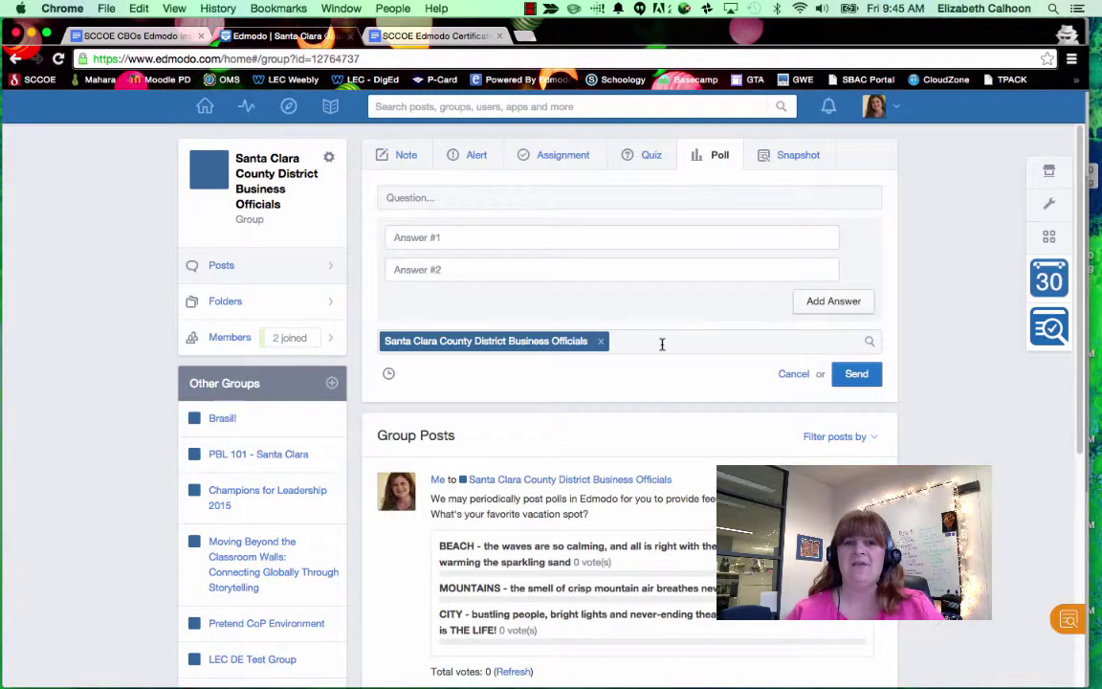
Step: Start a note to the group and view its file attachment chooser without attaching a file
{"action": "left_click", "coordinate": [403, 161]}
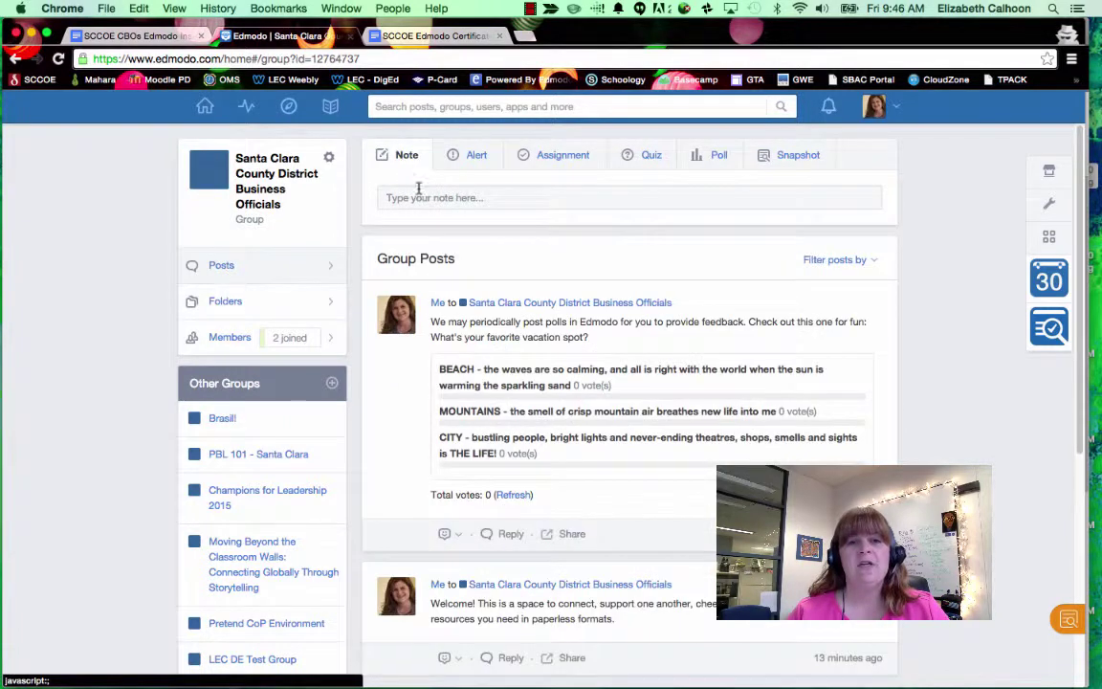
{"action": "left_click", "coordinate": [427, 197]}
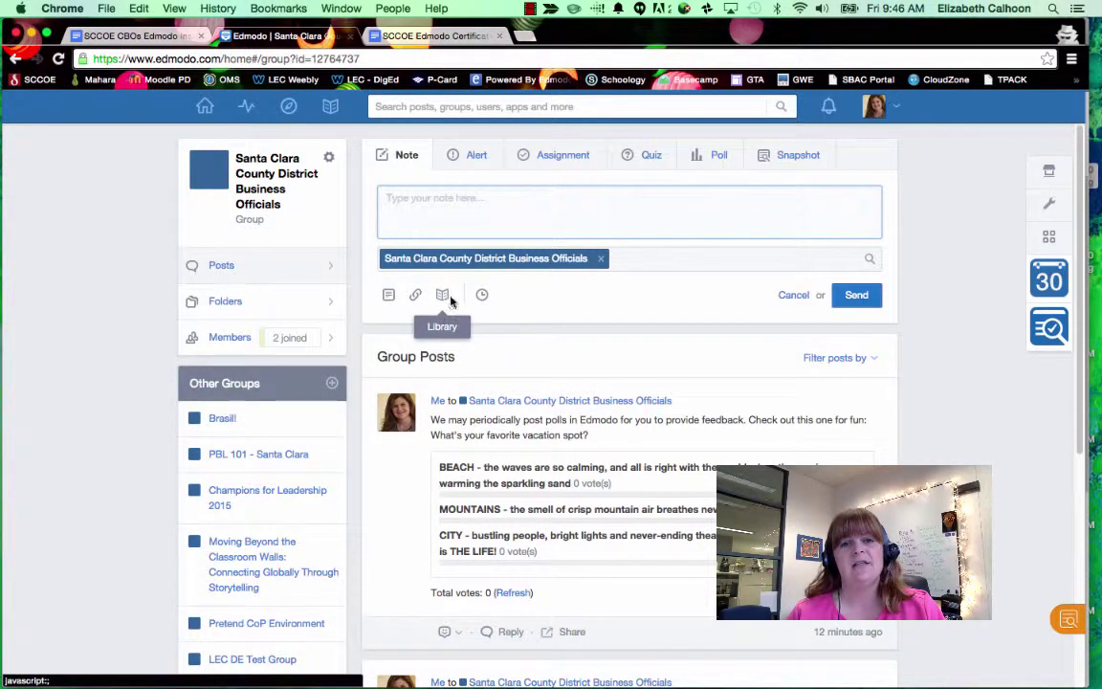
{"action": "left_click", "coordinate": [391, 304]}
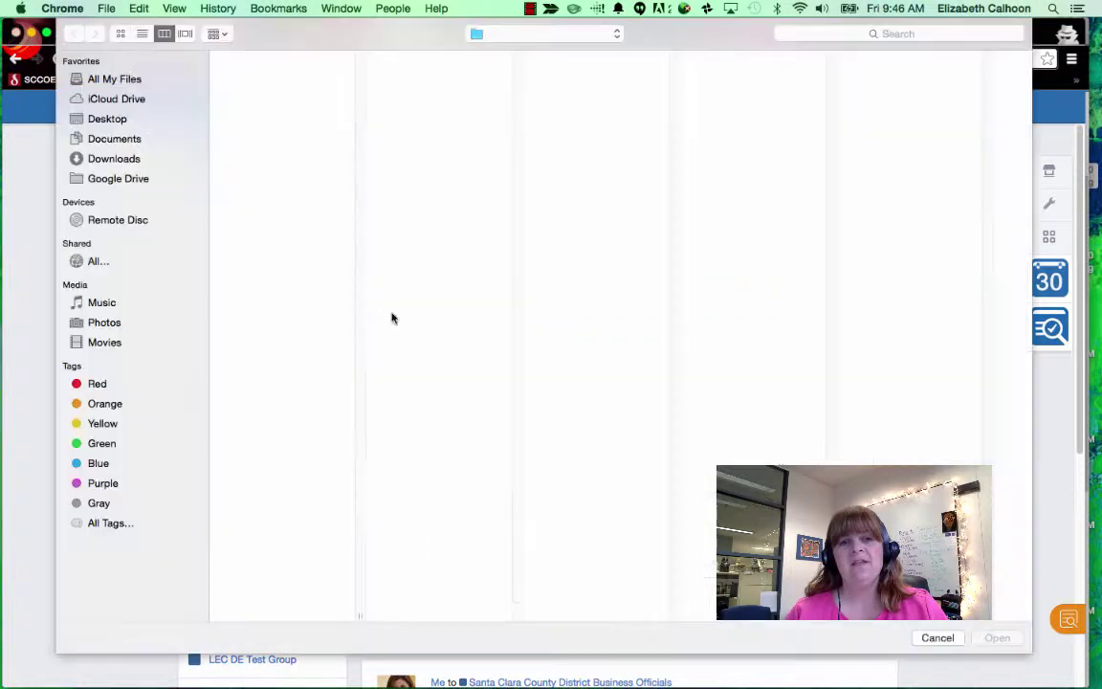
{"action": "left_click", "coordinate": [938, 637]}
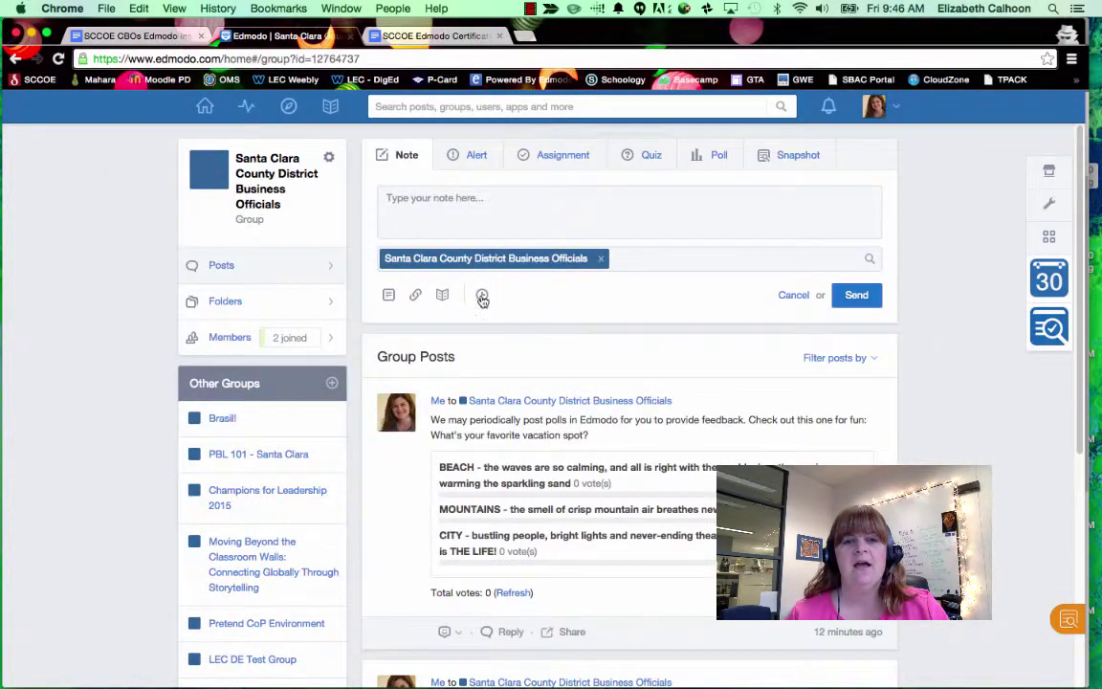
Step: View the note's Attach Link options, dismiss all calendar reminders, and leave without attaching a link
{"action": "left_click", "coordinate": [415, 294]}
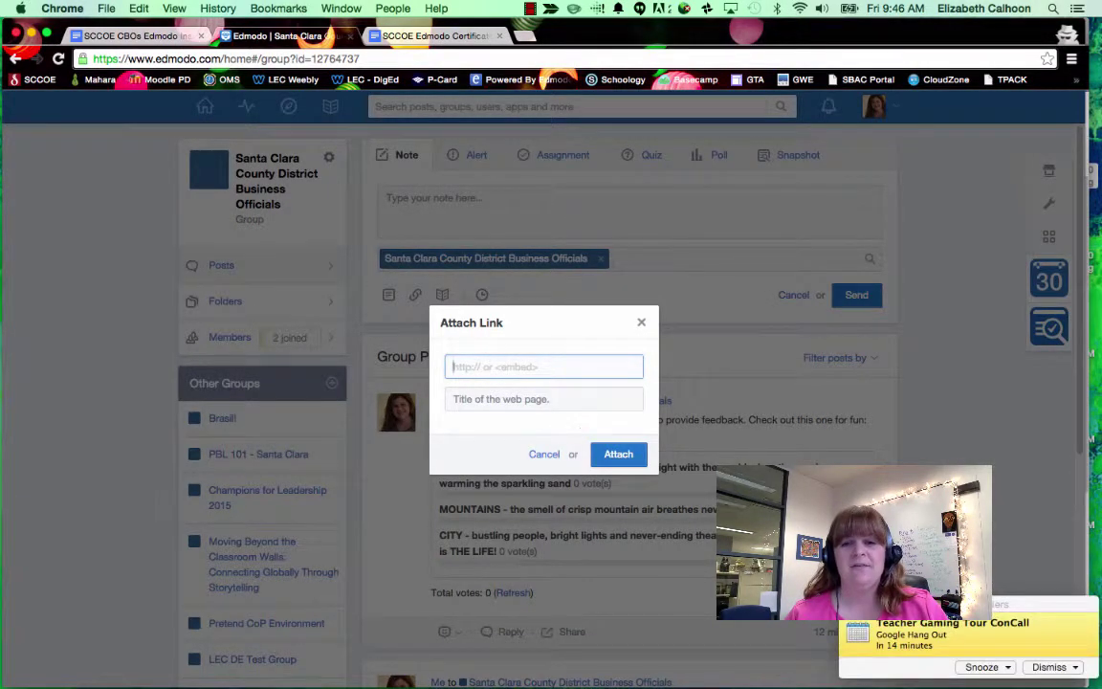
{"action": "left_click", "coordinate": [1048, 666]}
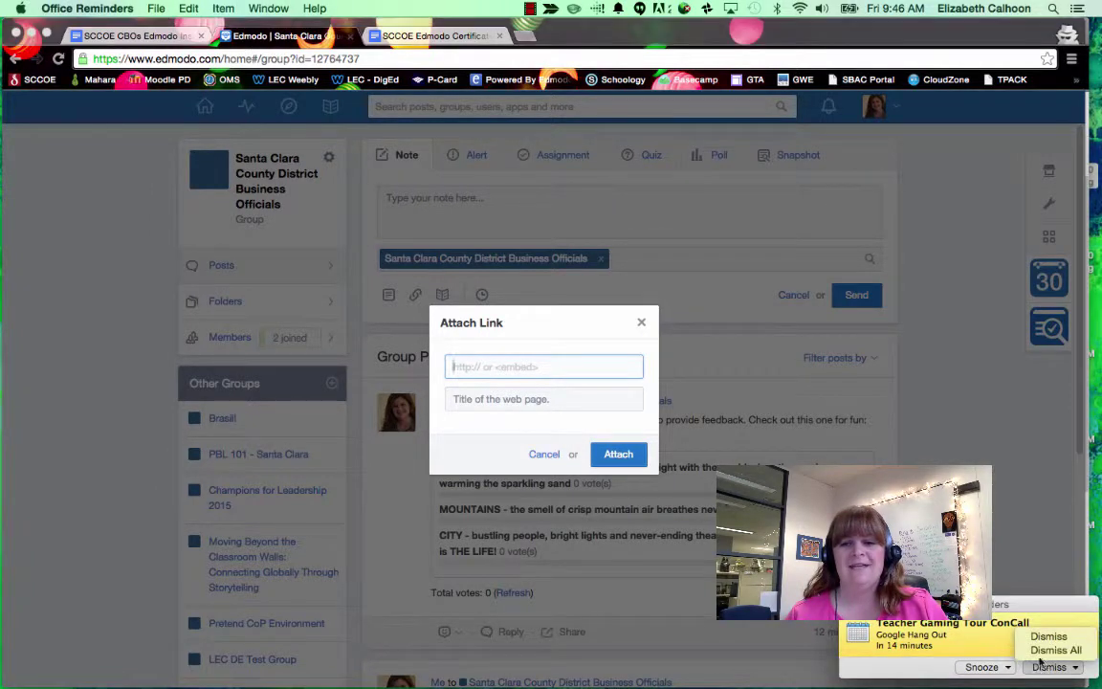
{"action": "left_click", "coordinate": [1054, 650]}
{"action": "left_click", "coordinate": [544, 453]}
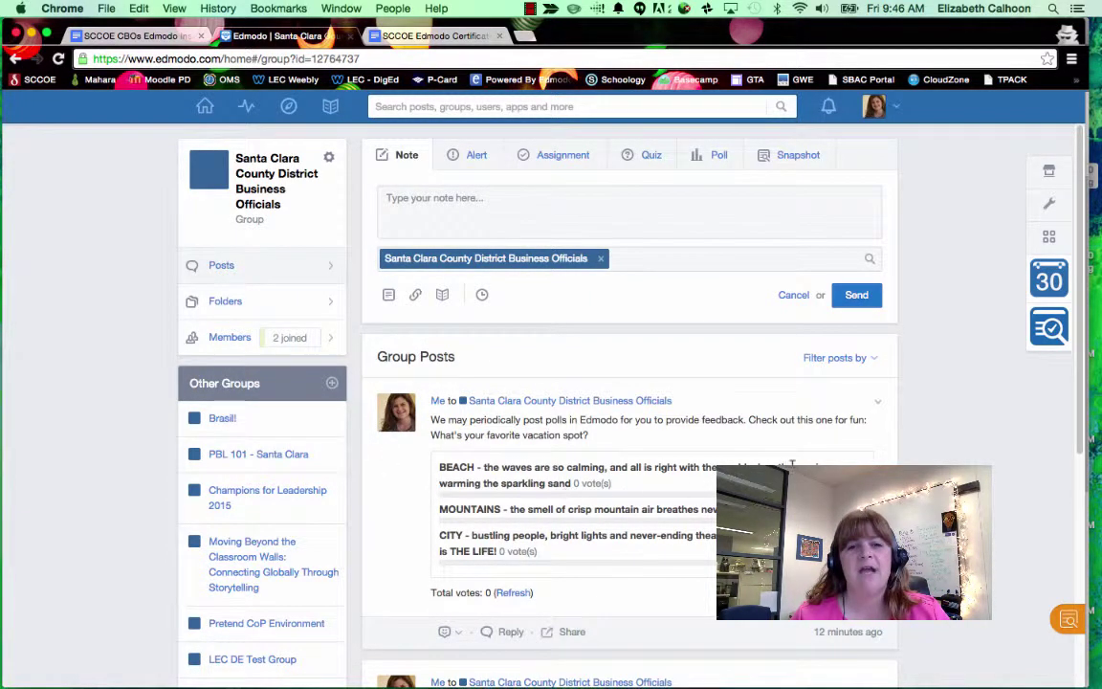
Step: Review the group's posts with the vacation spot poll, view the group's folders, and return to the posts
{"action": "scroll", "coordinate": [792, 464], "scroll_direction": "down", "scroll_amount": 3}
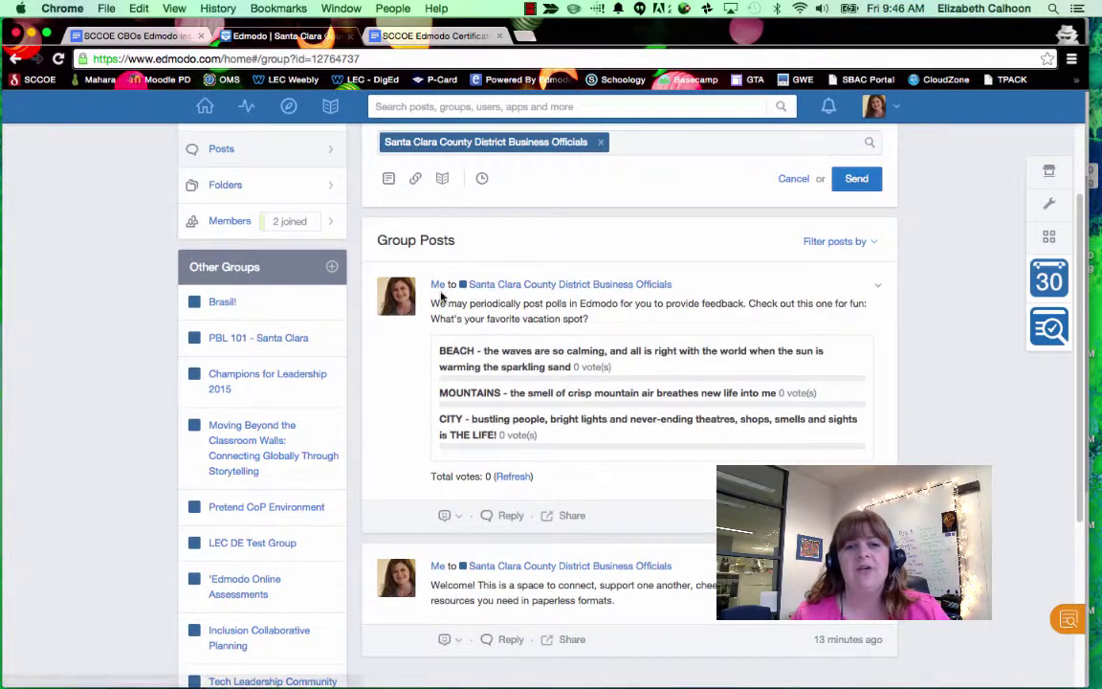
{"action": "scroll", "coordinate": [459, 421], "scroll_direction": "down", "scroll_amount": 1}
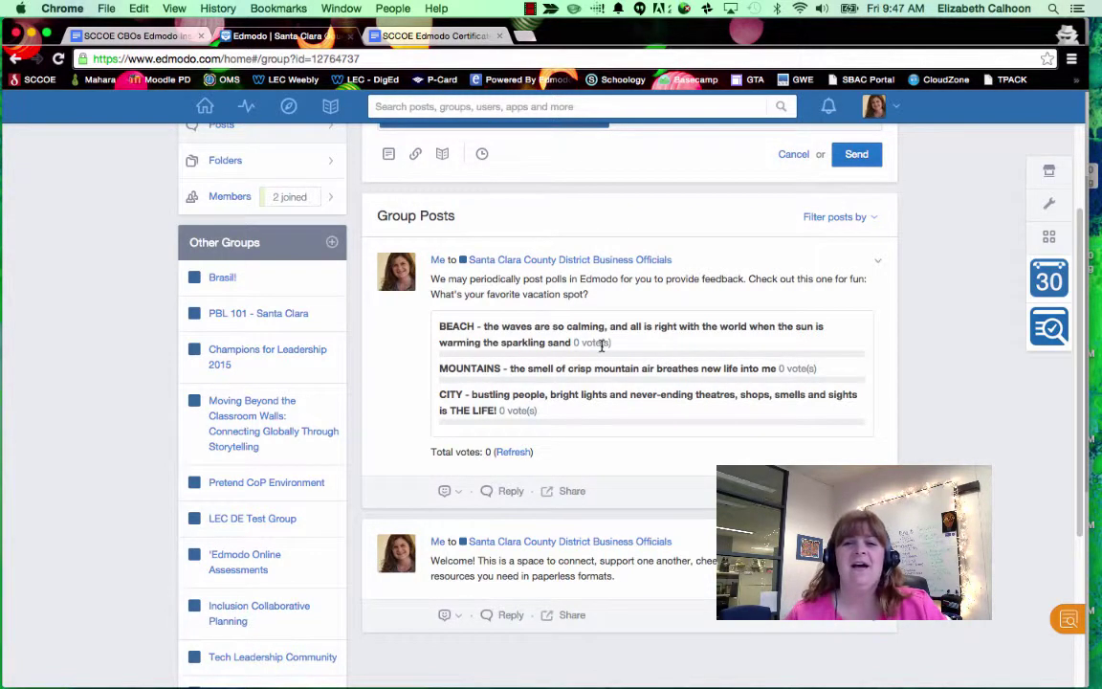
{"action": "scroll", "coordinate": [601, 348], "scroll_direction": "up", "scroll_amount": 2}
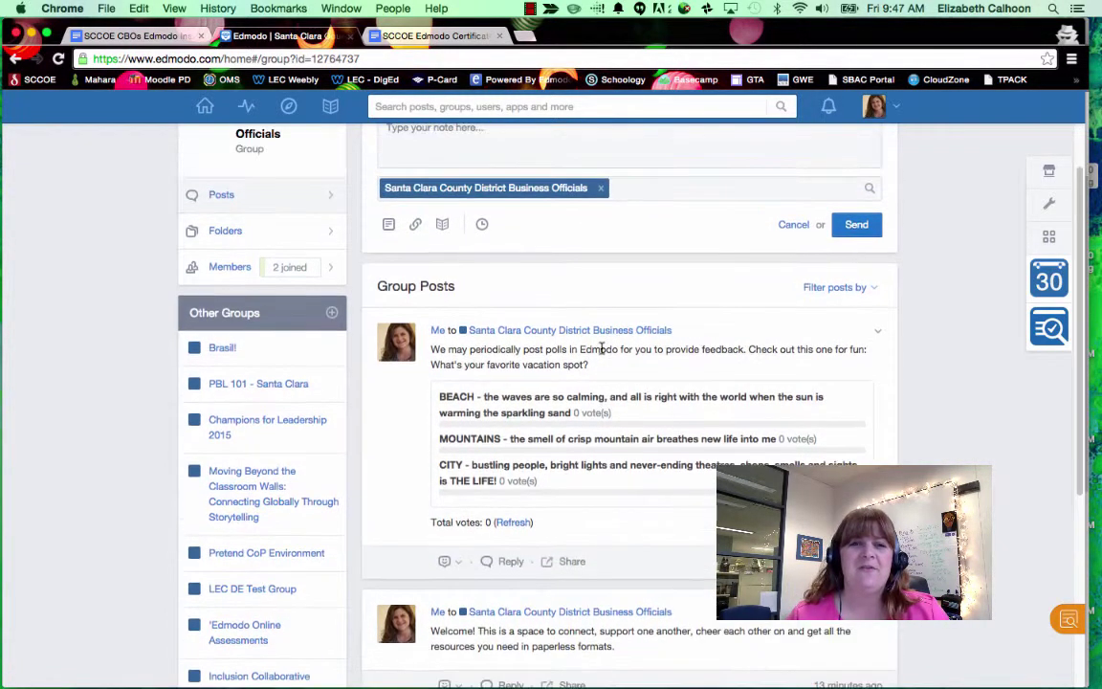
{"action": "scroll", "coordinate": [601, 348], "scroll_direction": "up", "scroll_amount": 2}
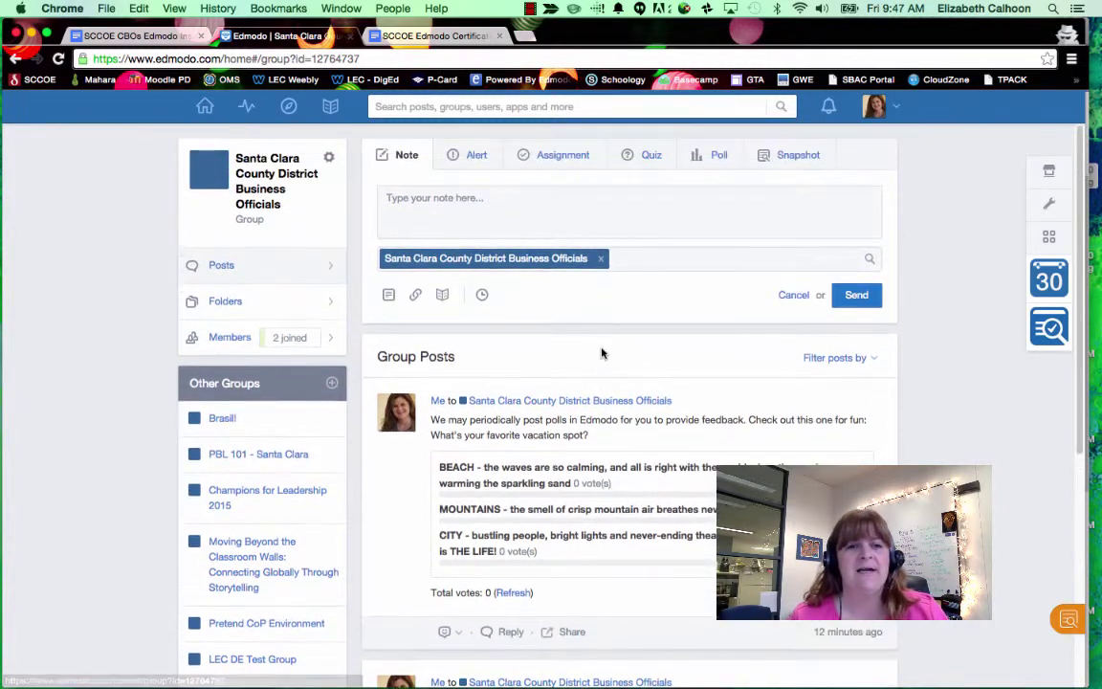
{"action": "left_click", "coordinate": [230, 304]}
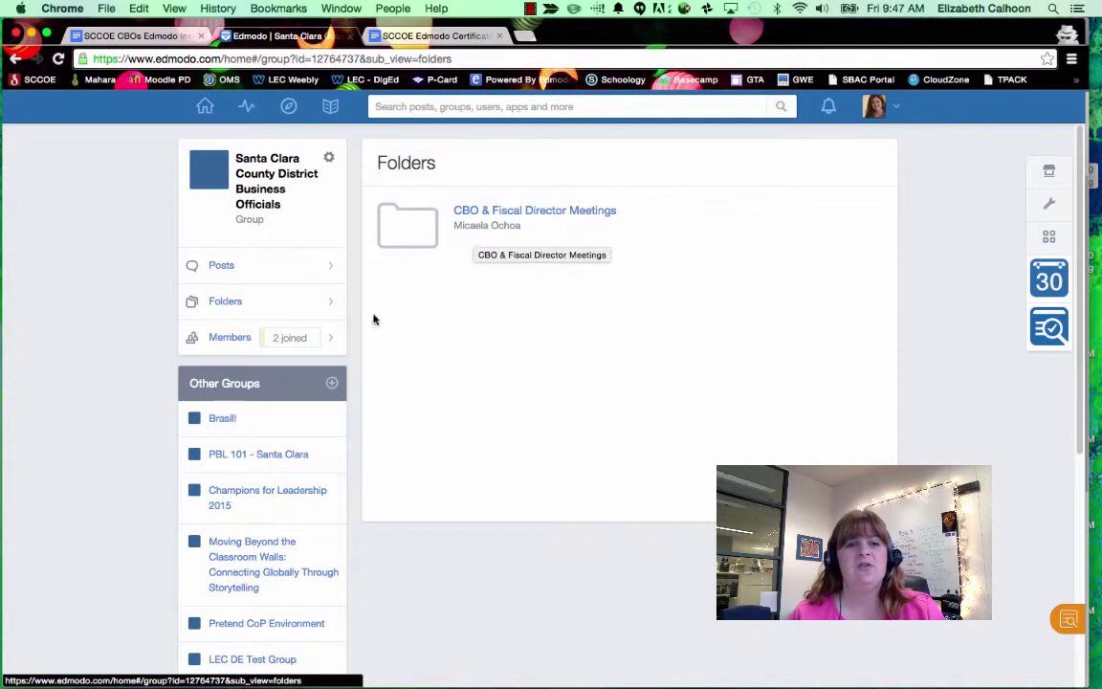
{"action": "left_click", "coordinate": [271, 274]}
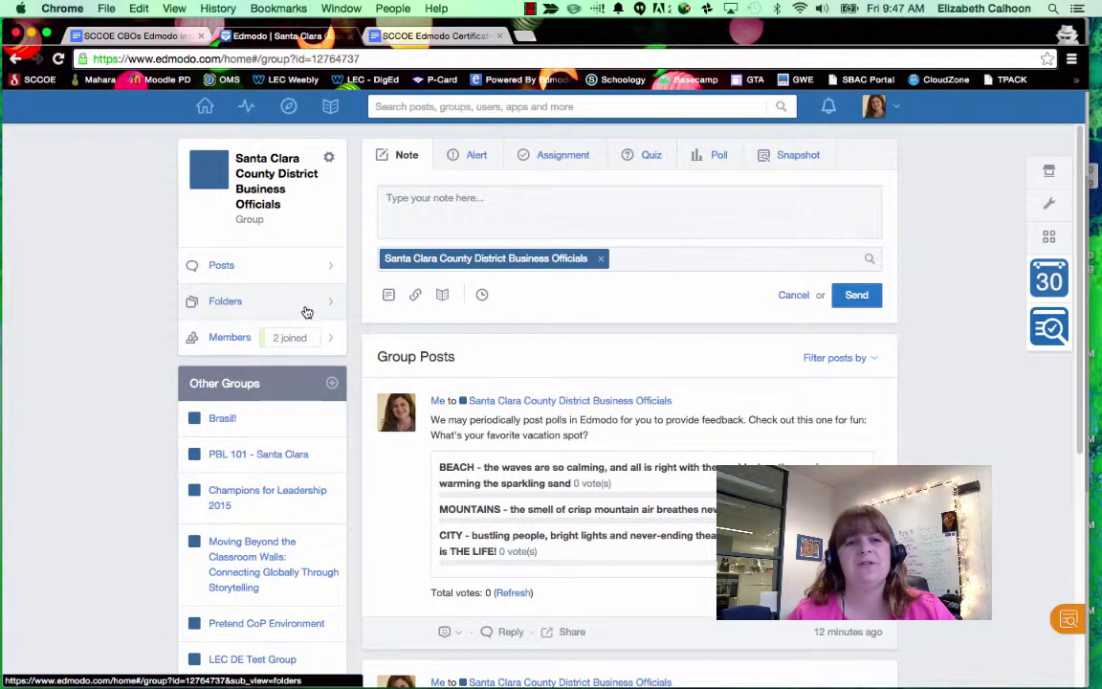
Step: View the group's member list and the owner's profile, and return to the group's posts
{"action": "left_click", "coordinate": [239, 343]}
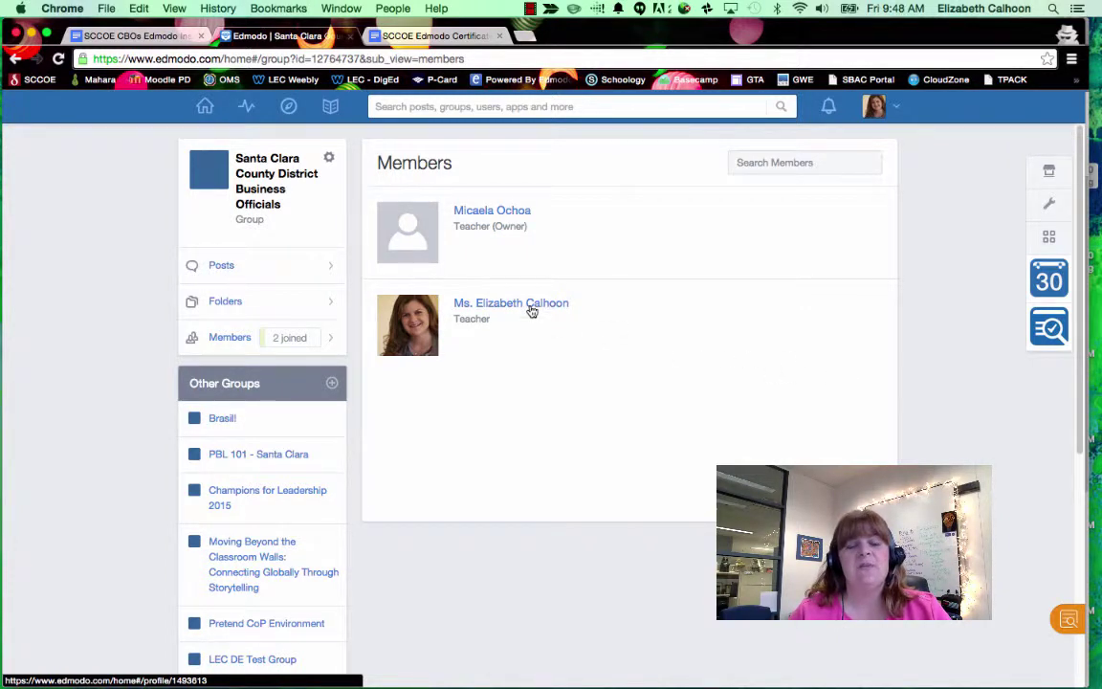
{"action": "left_click", "coordinate": [490, 210]}
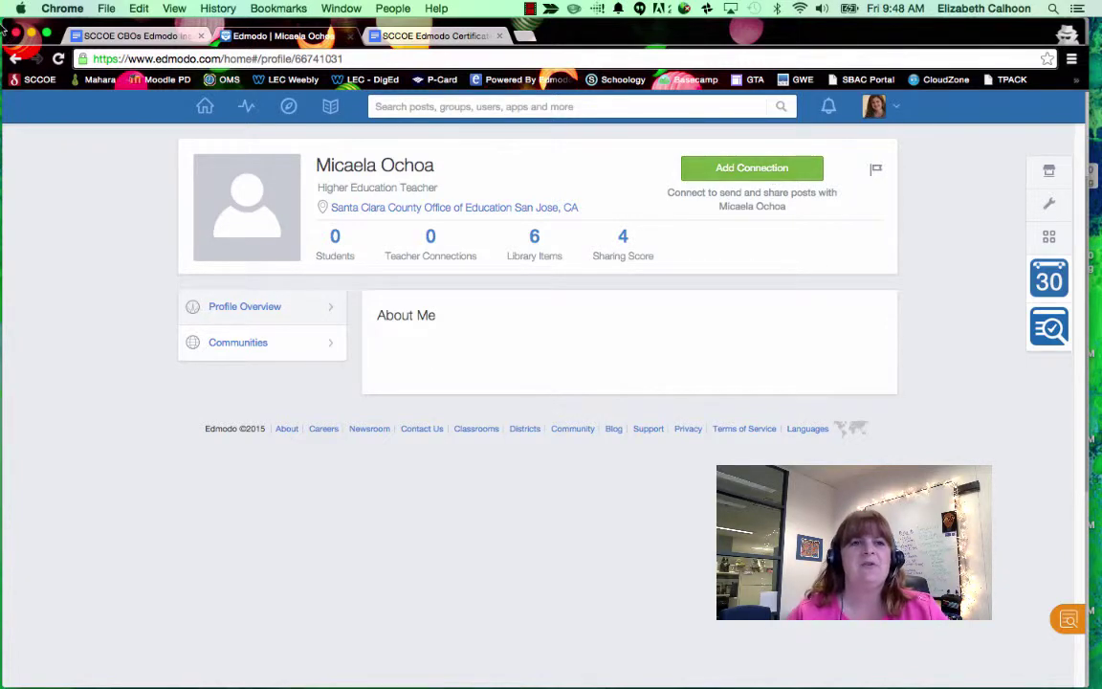
{"action": "left_click", "coordinate": [16, 58]}
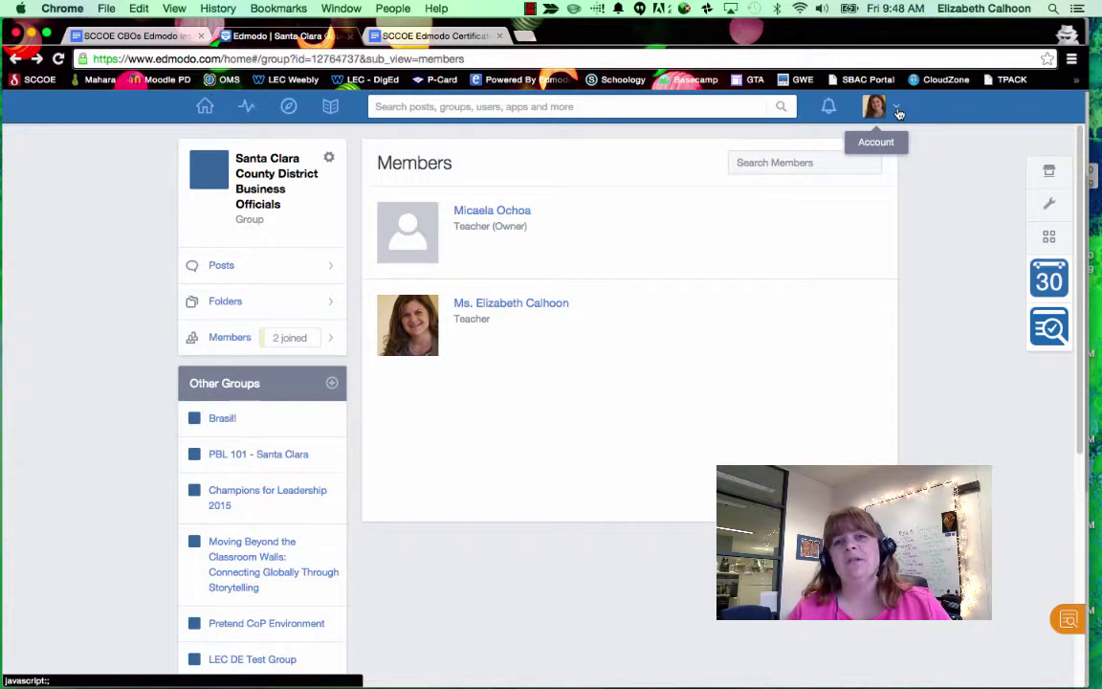
{"action": "left_click", "coordinate": [264, 273]}
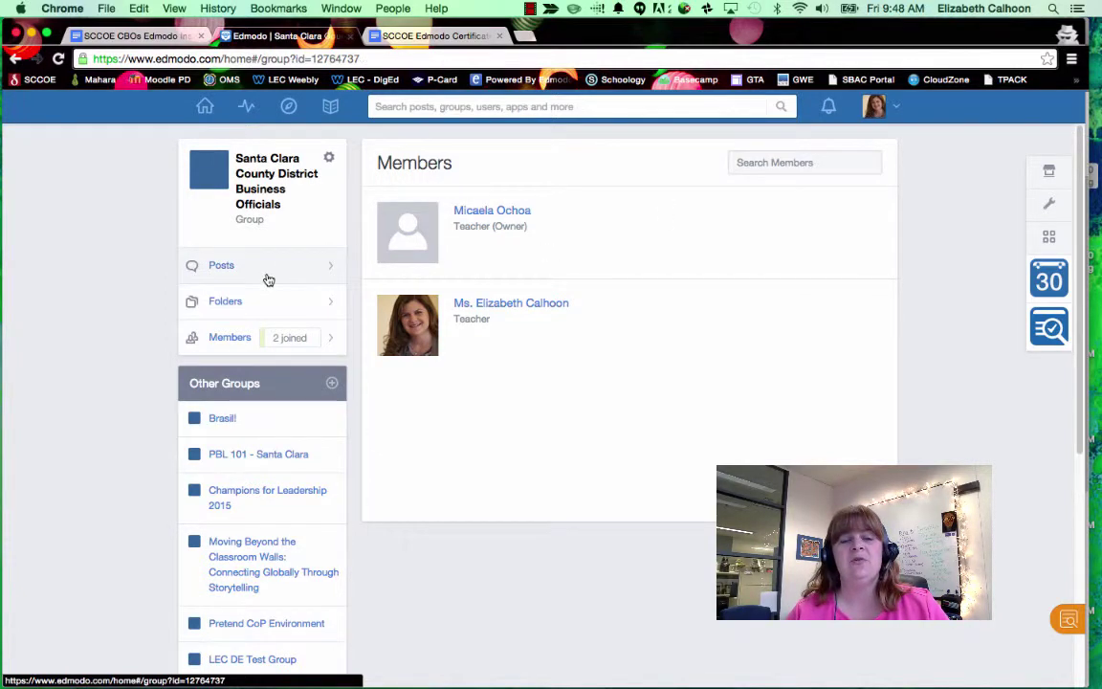
Step: Open the account settings and review the personal information, school and profile URL sections
{"action": "left_click", "coordinate": [889, 109]}
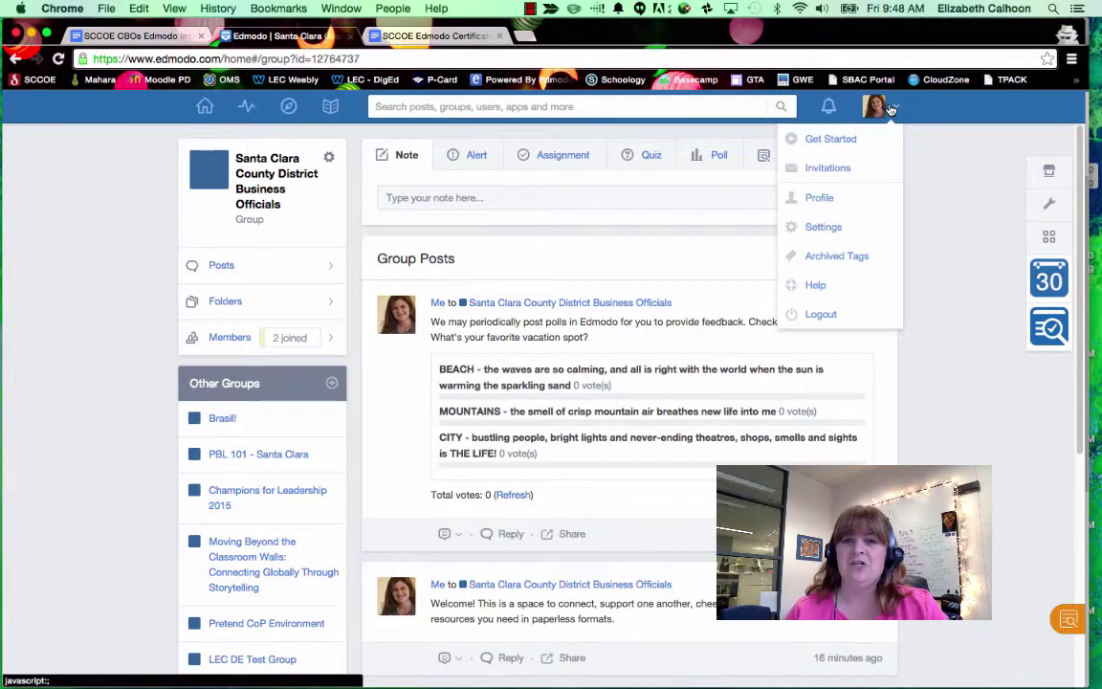
{"action": "left_click", "coordinate": [853, 235]}
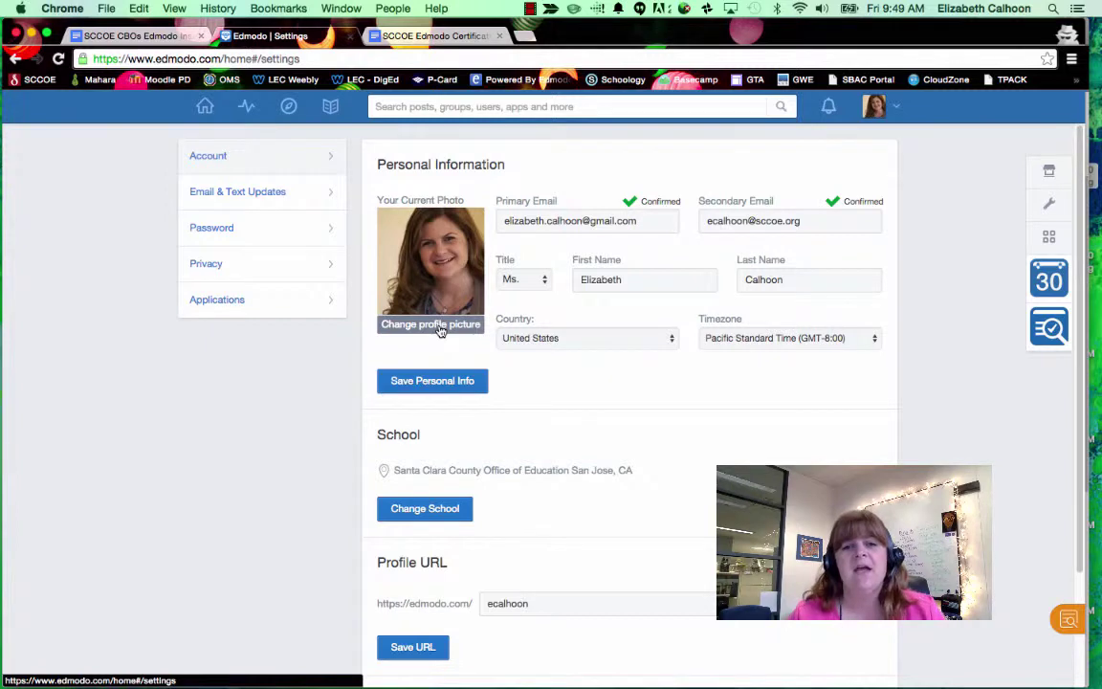
{"action": "scroll", "coordinate": [440, 331], "scroll_direction": "down", "scroll_amount": 2}
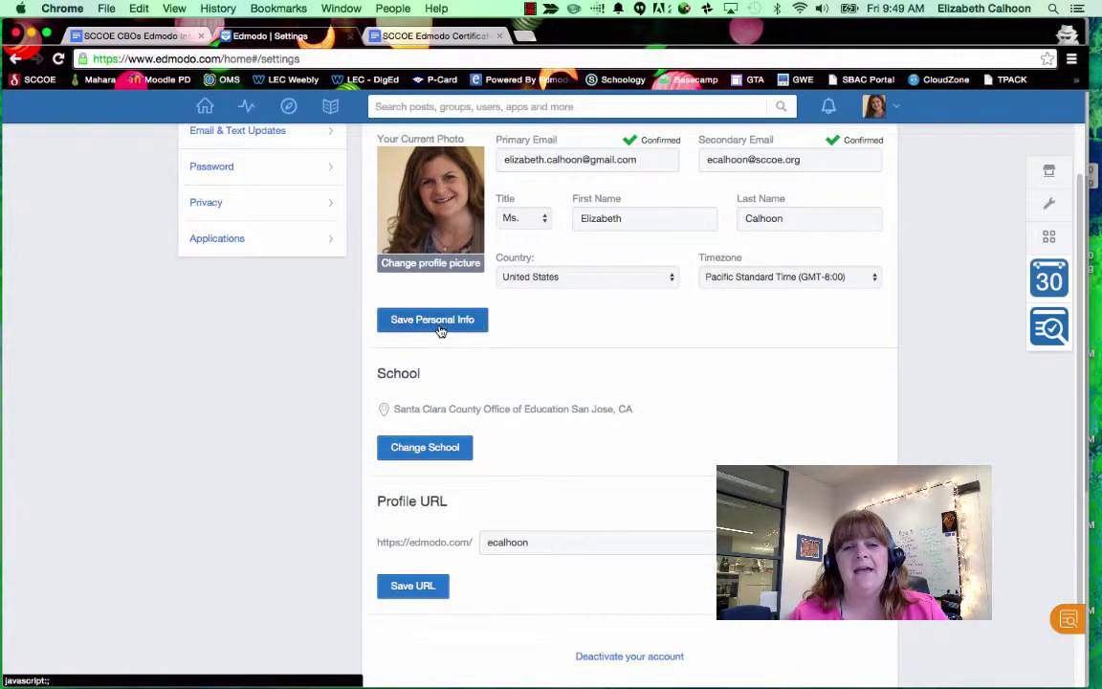
{"action": "scroll", "coordinate": [439, 331], "scroll_direction": "up", "scroll_amount": 2}
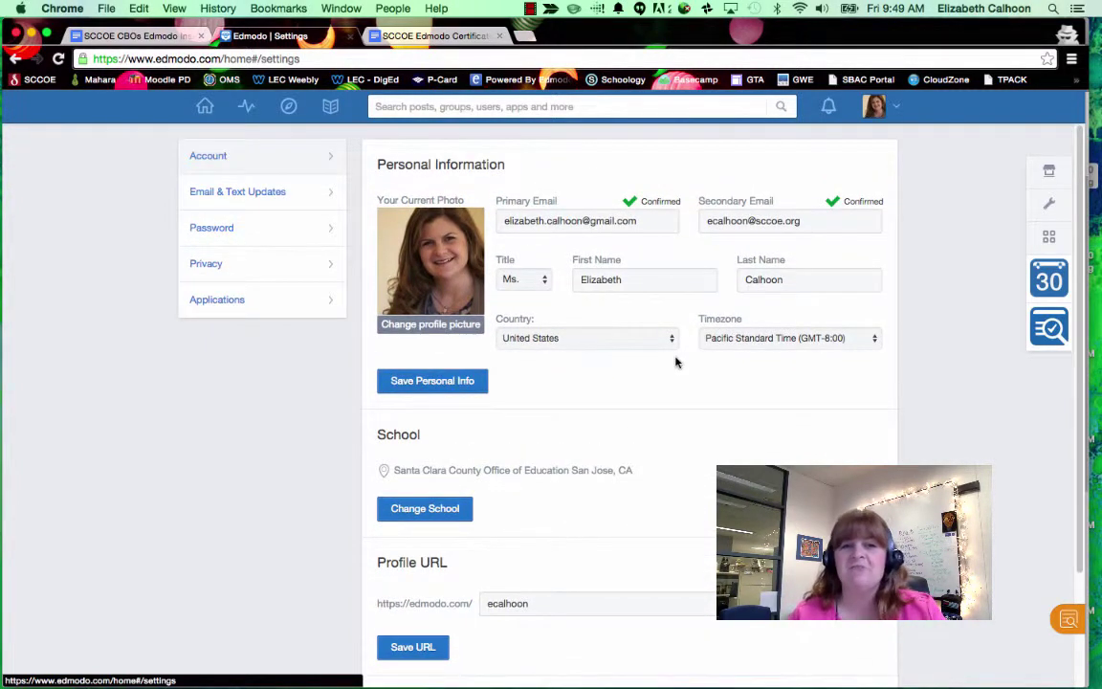
Step: Open the Email & Text Updates settings, switch the update type to Text, and view the available phone providers without changing the provider
{"action": "left_click", "coordinate": [230, 196]}
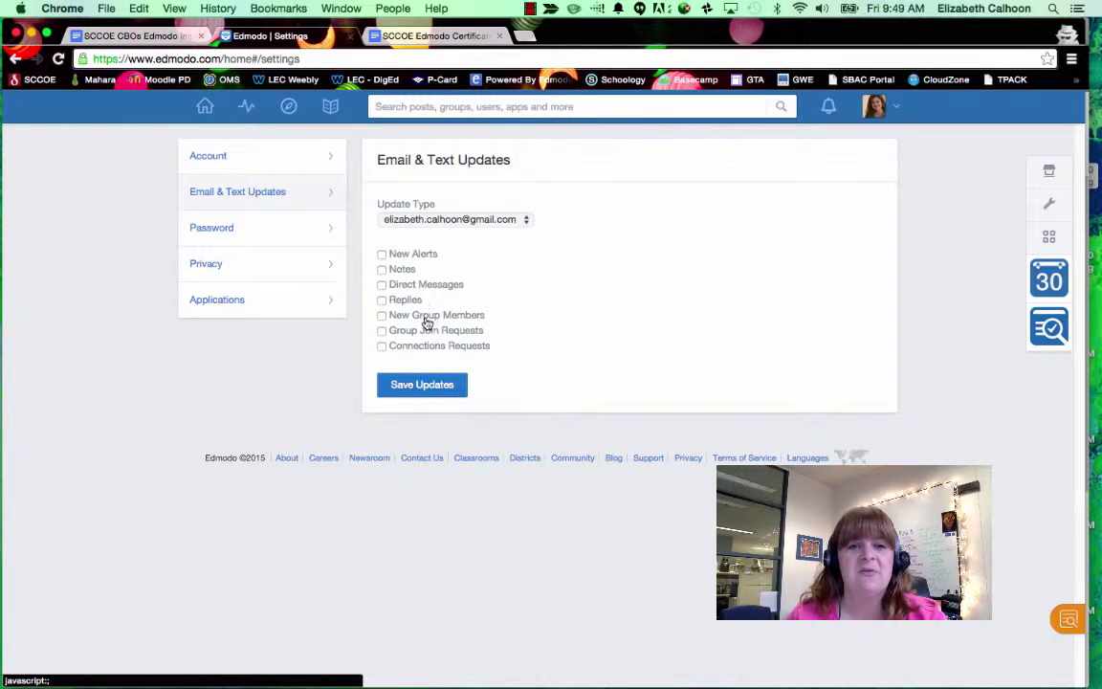
{"action": "left_click", "coordinate": [443, 220]}
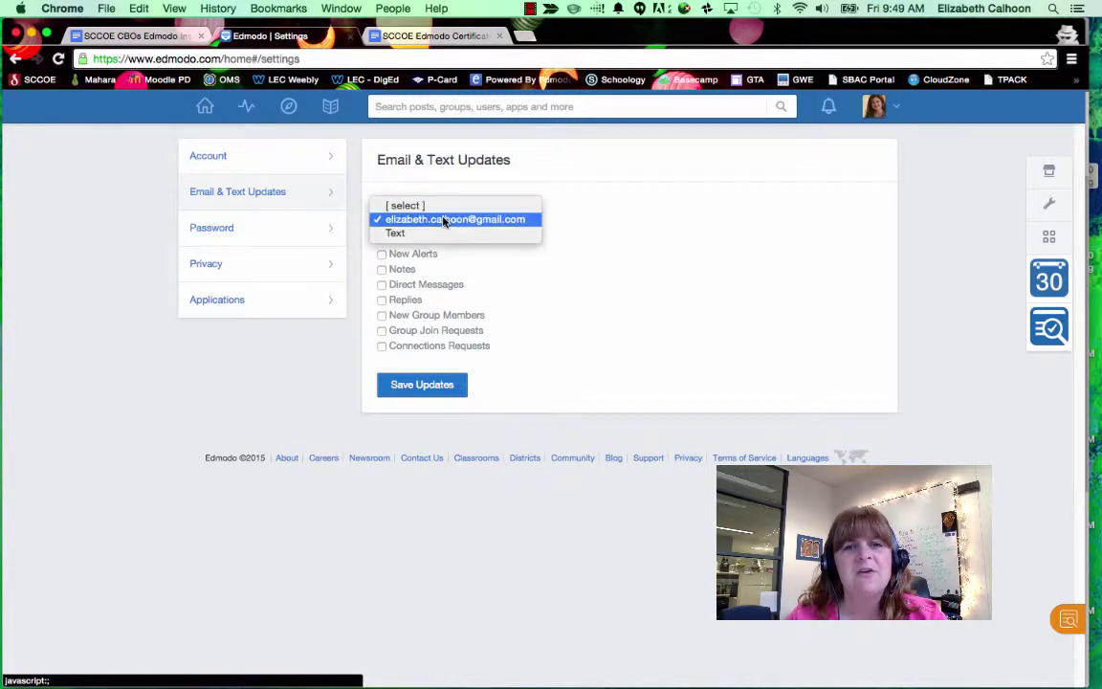
{"action": "left_click", "coordinate": [430, 234]}
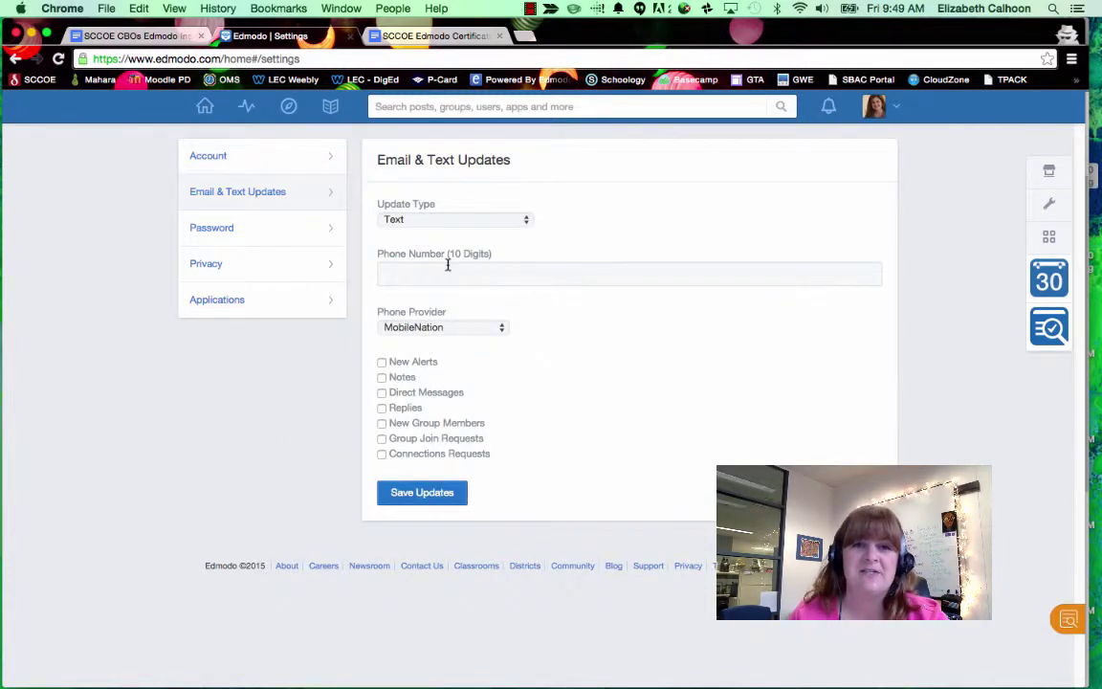
{"action": "left_click", "coordinate": [426, 327]}
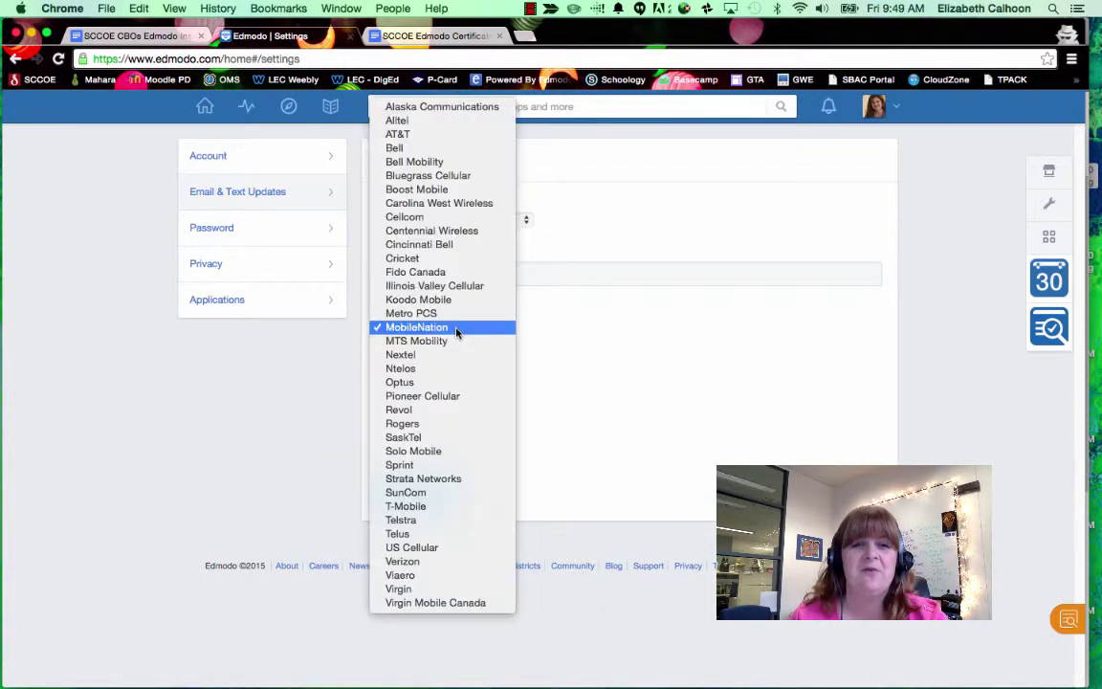
{"action": "left_click", "coordinate": [569, 345]}
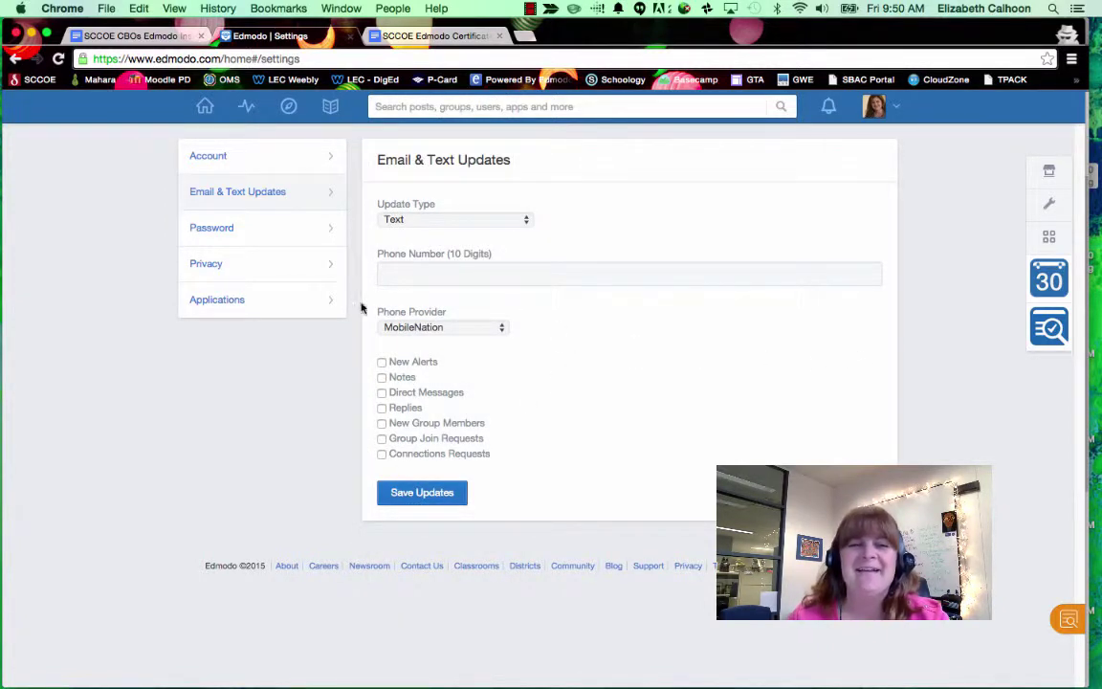
Step: View the password and privacy settings, and return to the Edmodo home page
{"action": "left_click", "coordinate": [232, 238]}
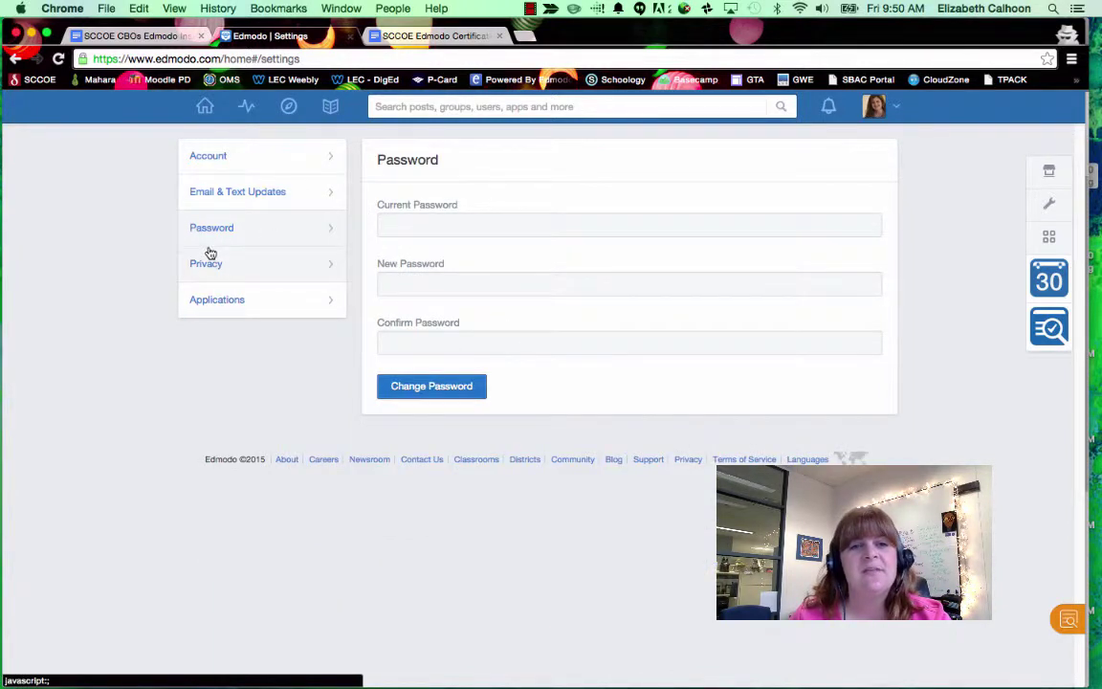
{"action": "left_click", "coordinate": [208, 272]}
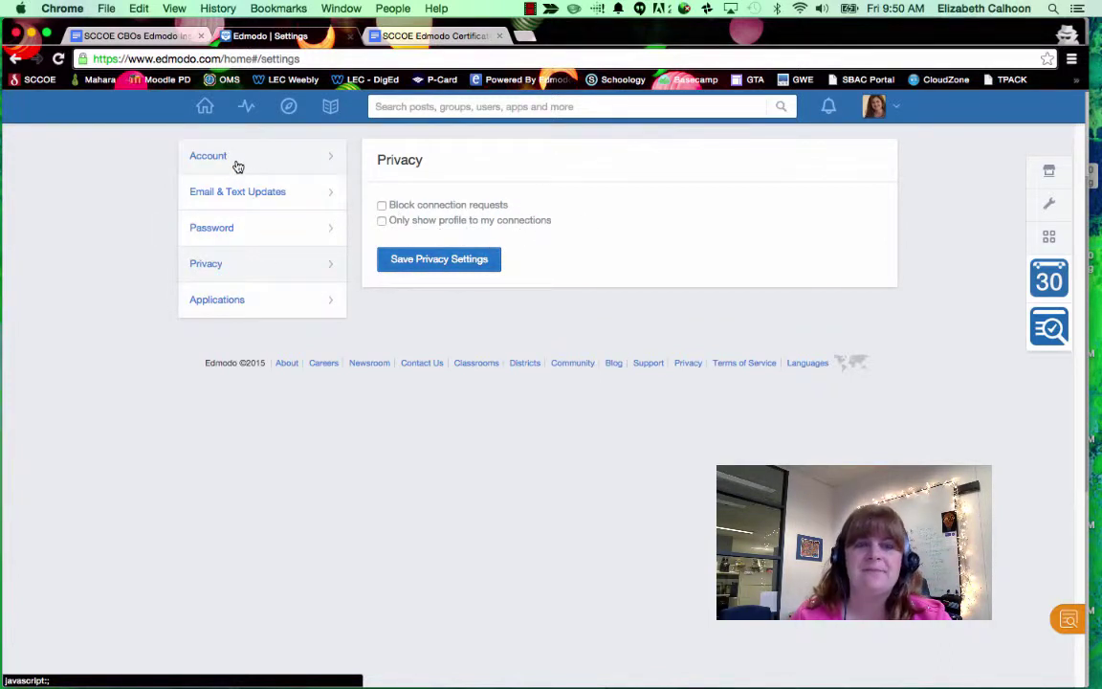
{"action": "left_click", "coordinate": [205, 108]}
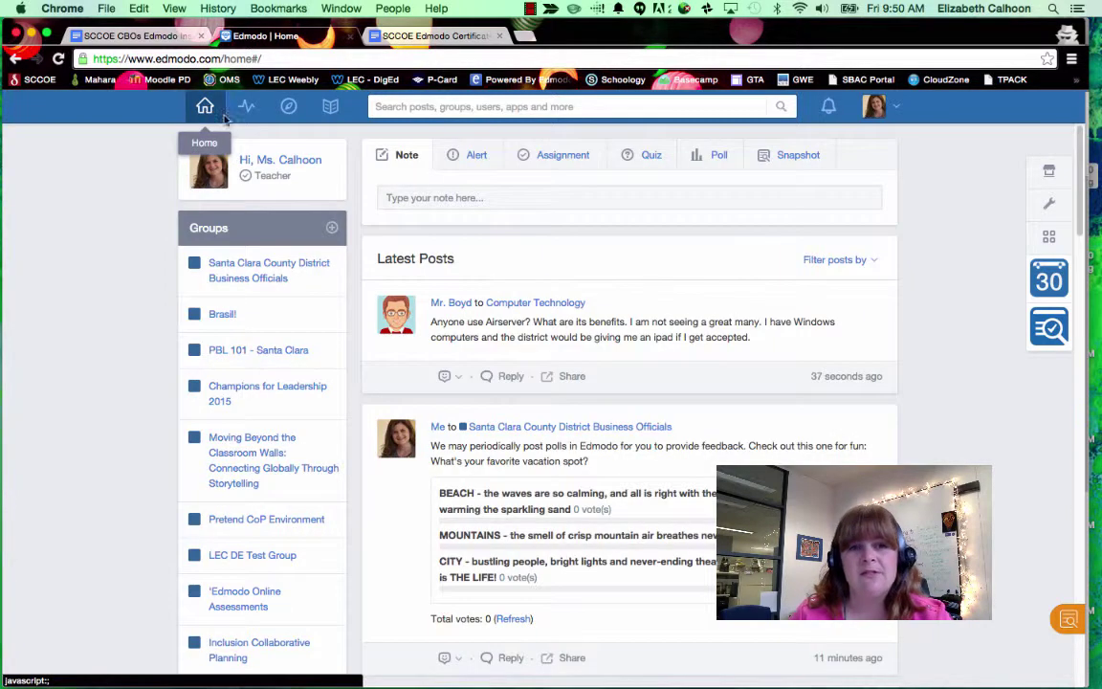
Step: Review the certificates to earn in the SCCOE Edmodo Certificates Explanation document, and return to the Edmodo home page
{"action": "mouse_move", "coordinate": [4, 425]}
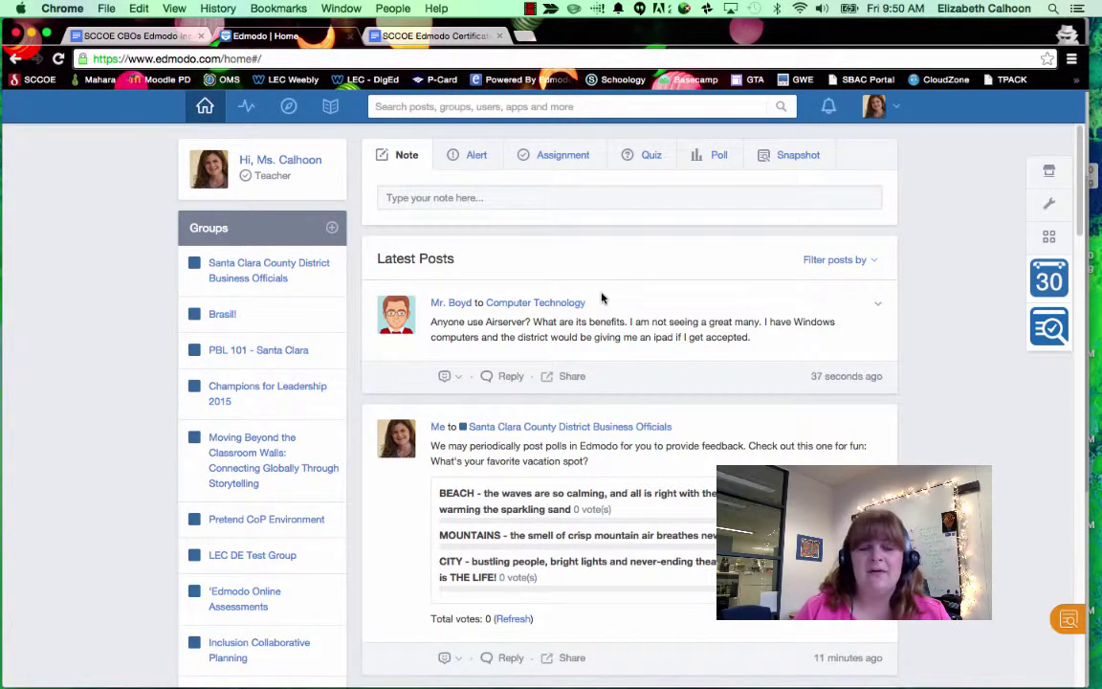
{"action": "left_click", "coordinate": [436, 38]}
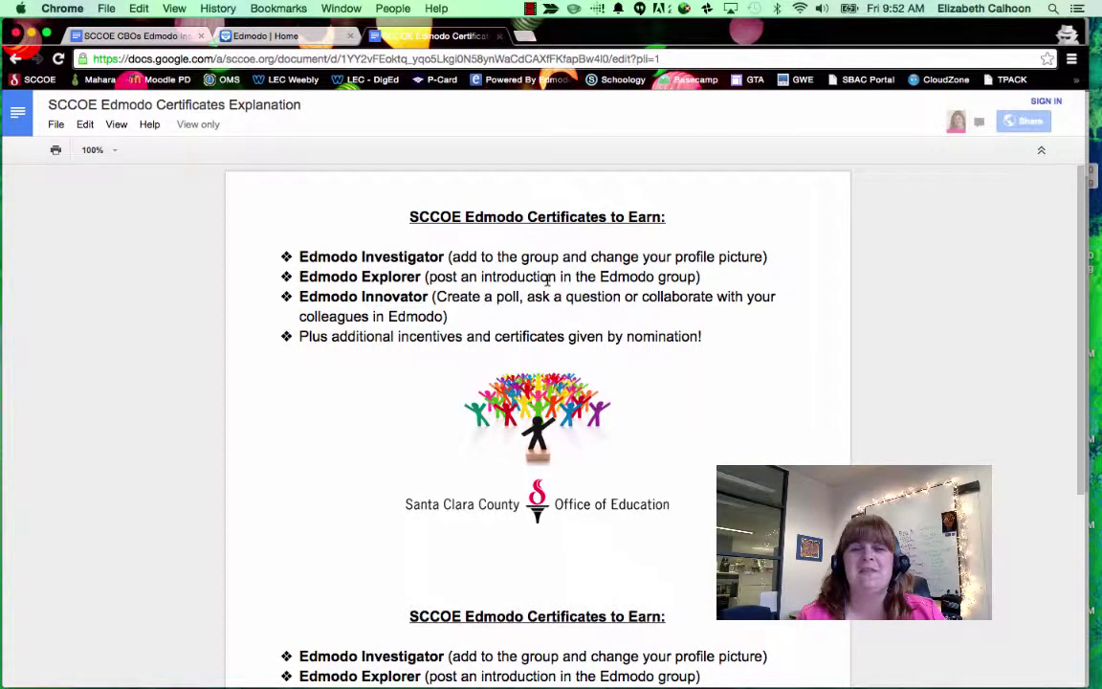
{"action": "left_click", "coordinate": [267, 35]}
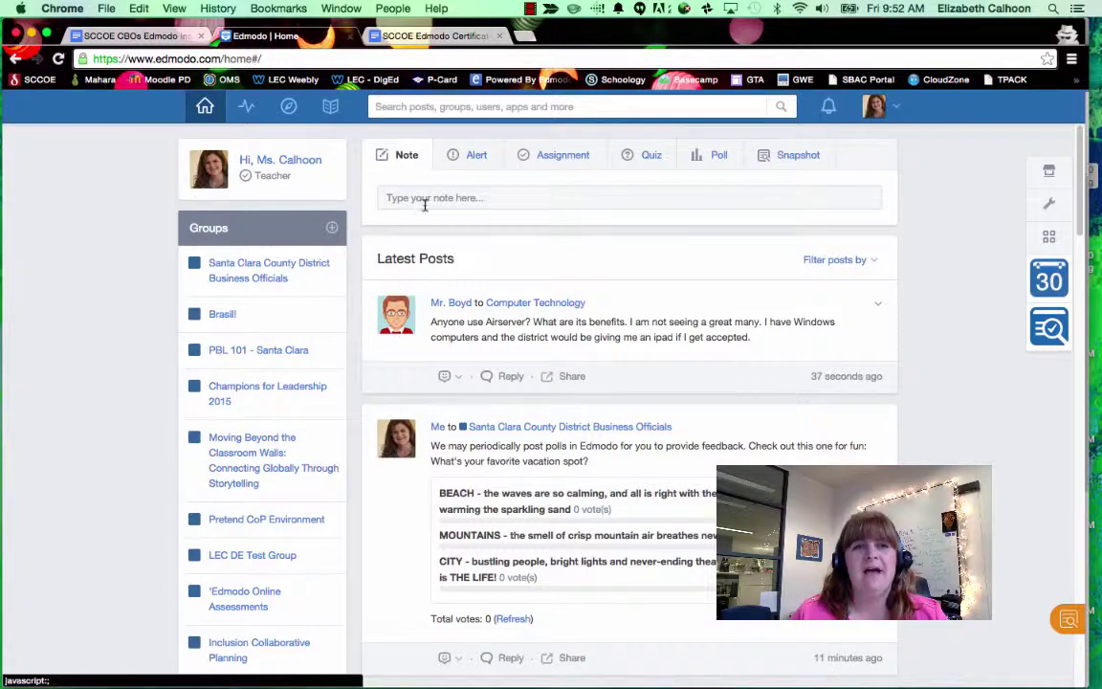
Step: Switch to the SCCOE CBOs Edmodo Instructions document and highlight the "HELP! I'M STILL LOST! Keep Calm and Contact:" heading near its end
{"action": "left_click", "coordinate": [124, 35]}
{"action": "scroll", "coordinate": [508, 424], "scroll_direction": "down", "scroll_amount": 10}
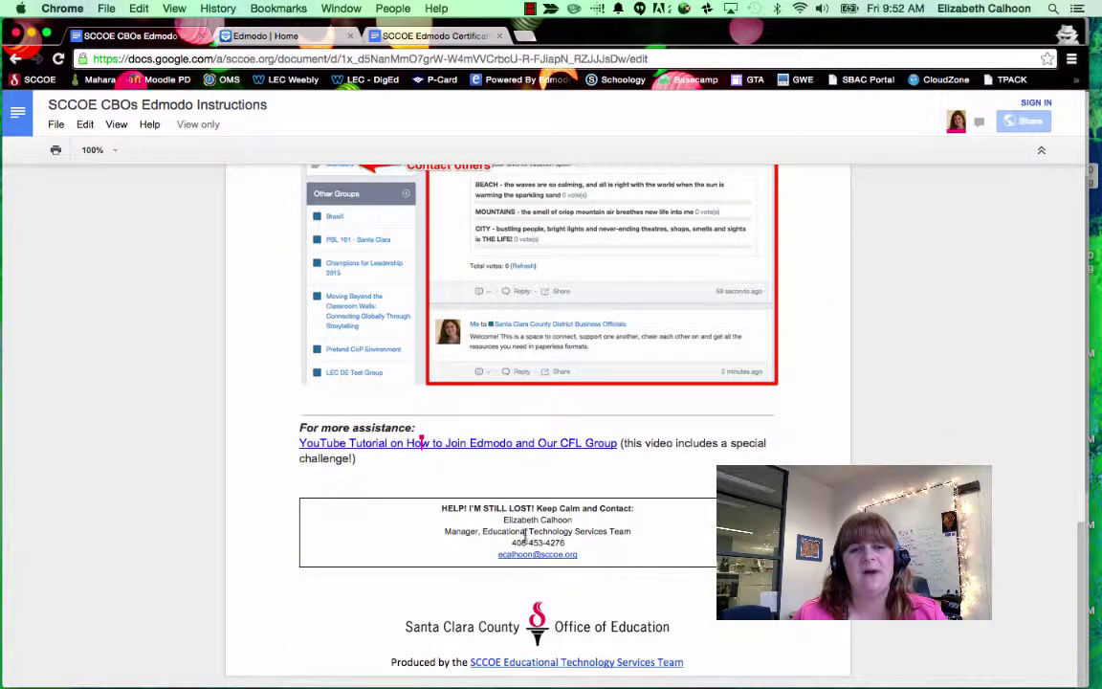
{"action": "left_click_drag", "start_coordinate": [440, 508], "coordinate": [638, 512]}
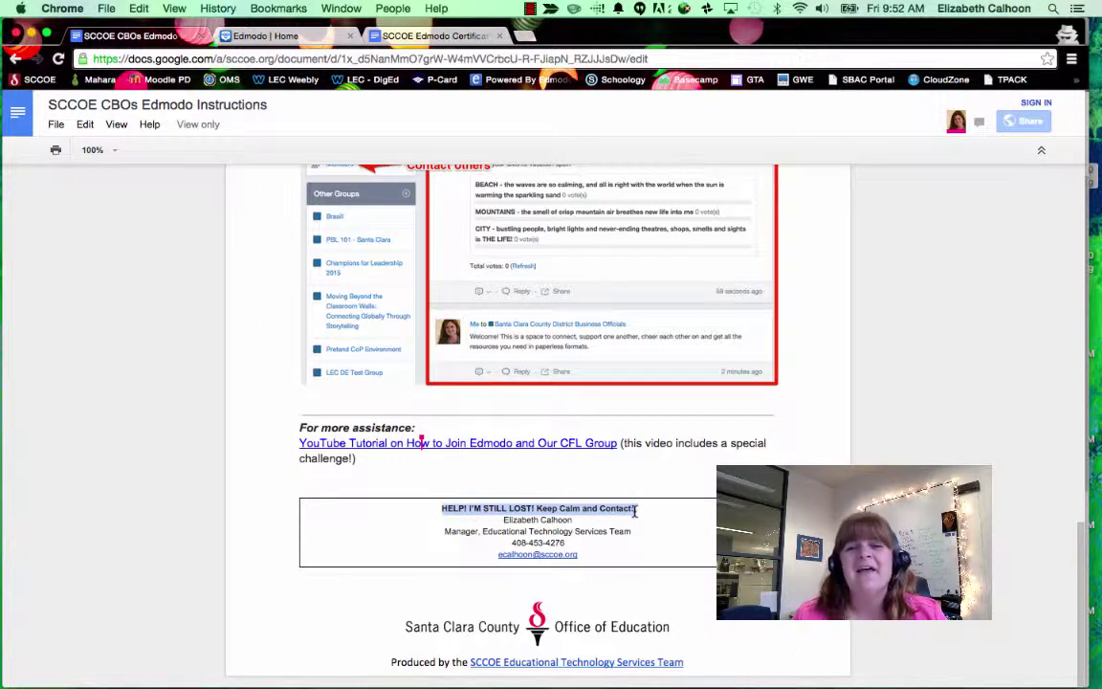